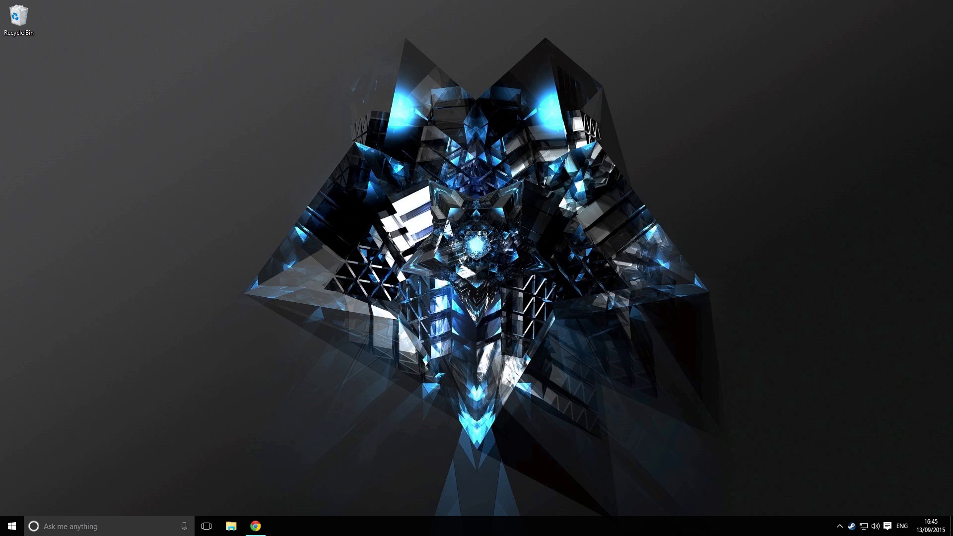
Restore the Chrome window showing the advancedfx.org HLAE download page.
left_click(258, 533)
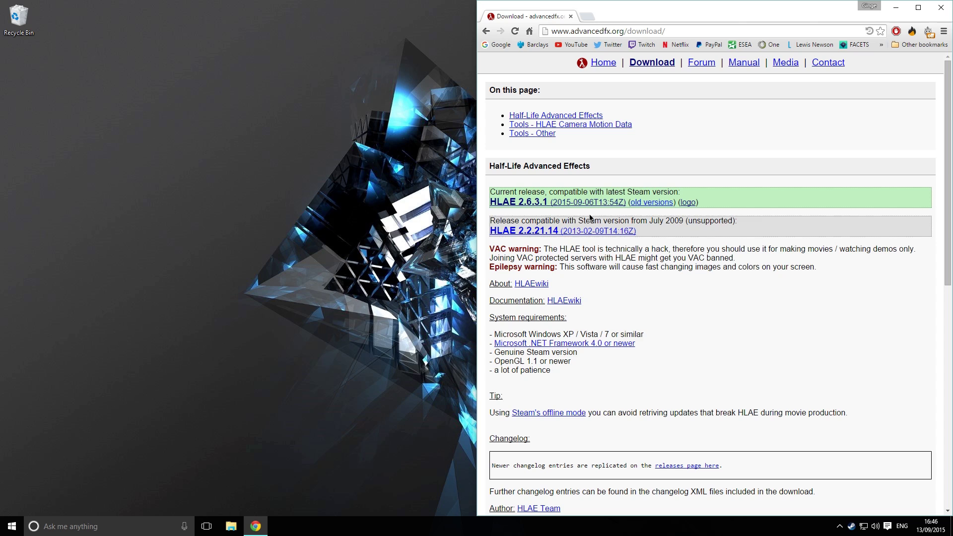
Download hlae_2_6_3_2.zip from the HLAE 2.6.3.2 GitHub release page and open it.
left_click(696, 202)
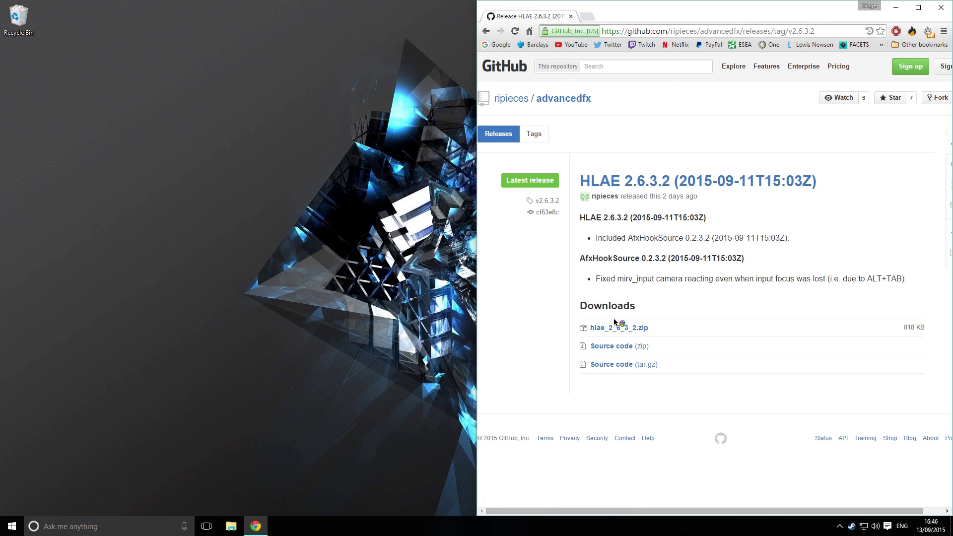
left_click(628, 328)
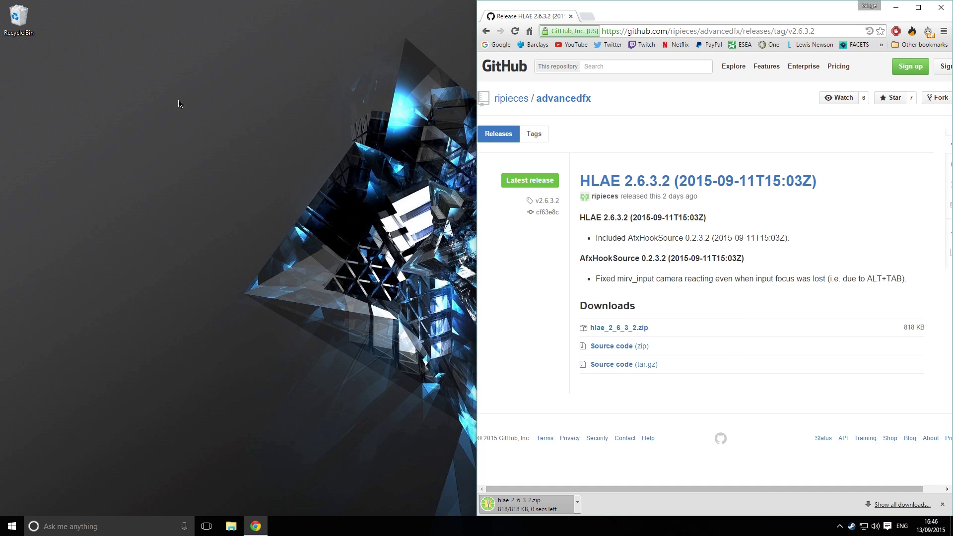
left_click(522, 504)
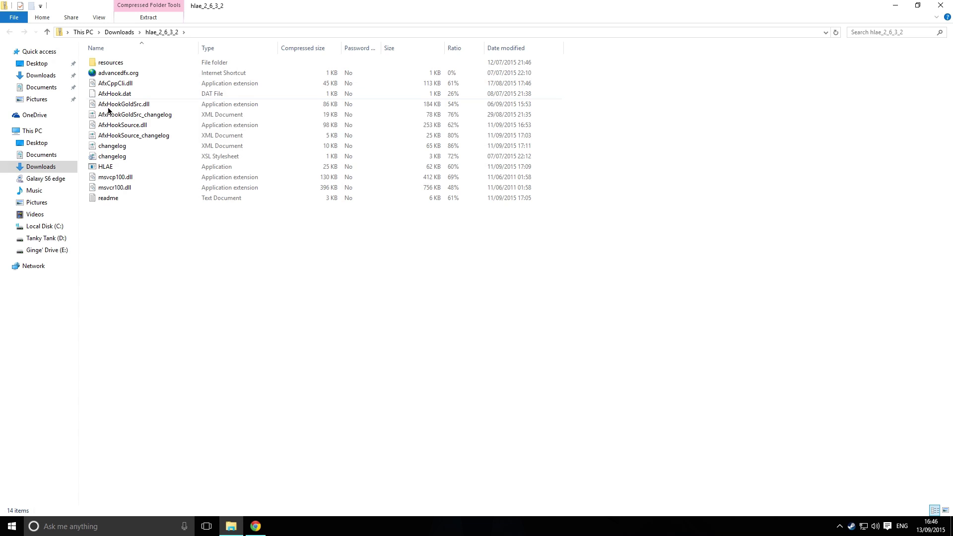
Copy the HLAE zip to the desktop and extract it into an hlae_2_6_3_2 folder.
left_click_drag(205, 268, 201, 59)
left_click(942, 5)
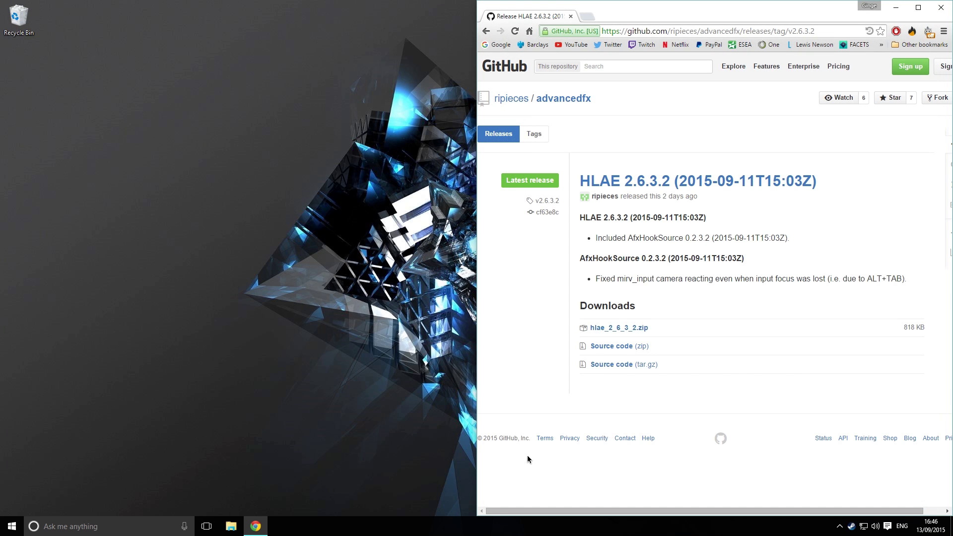
left_click(231, 526)
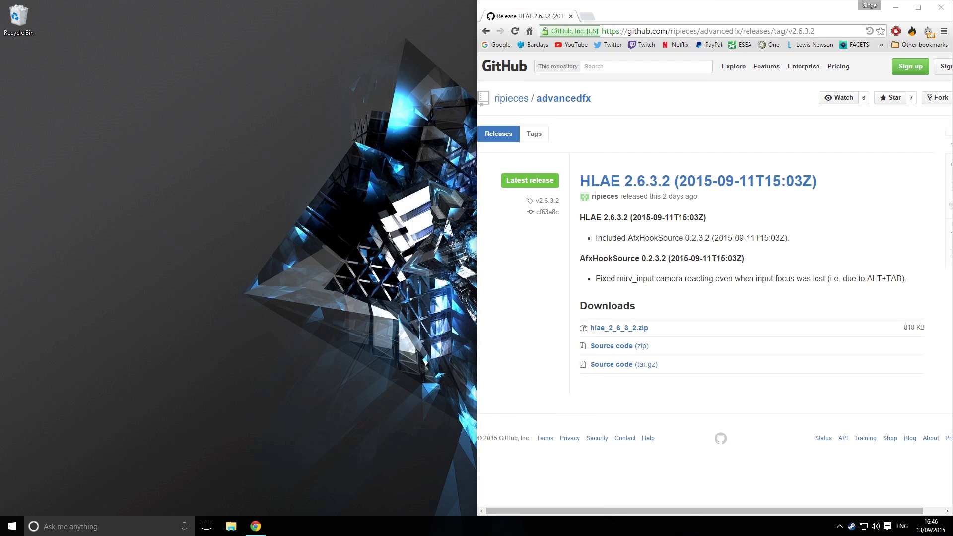
left_click_drag(8, 111, 171, 79)
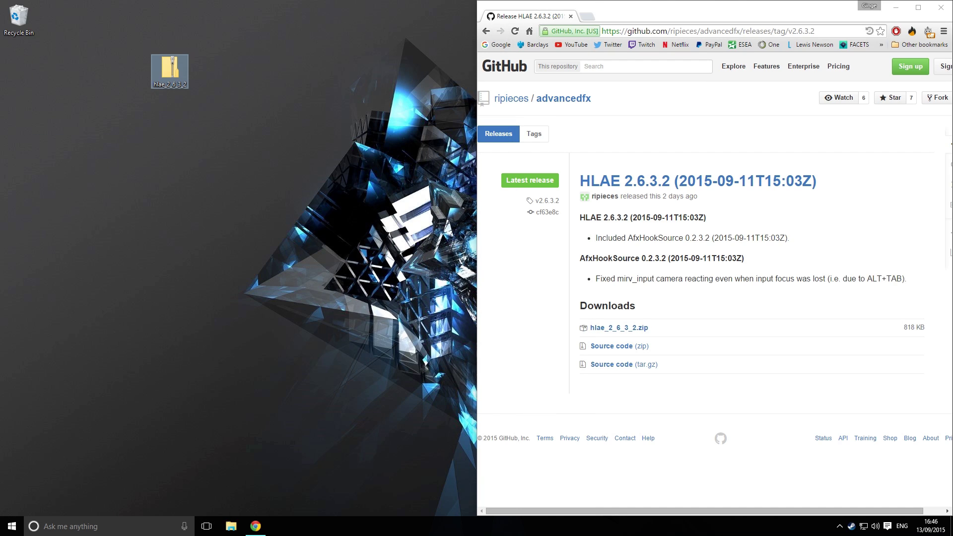
right_click(175, 72)
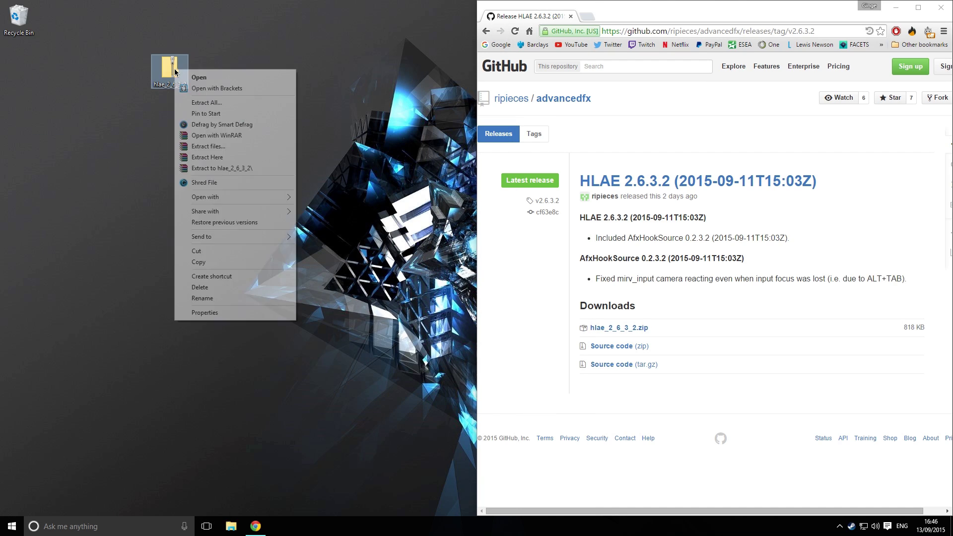
left_click(222, 168)
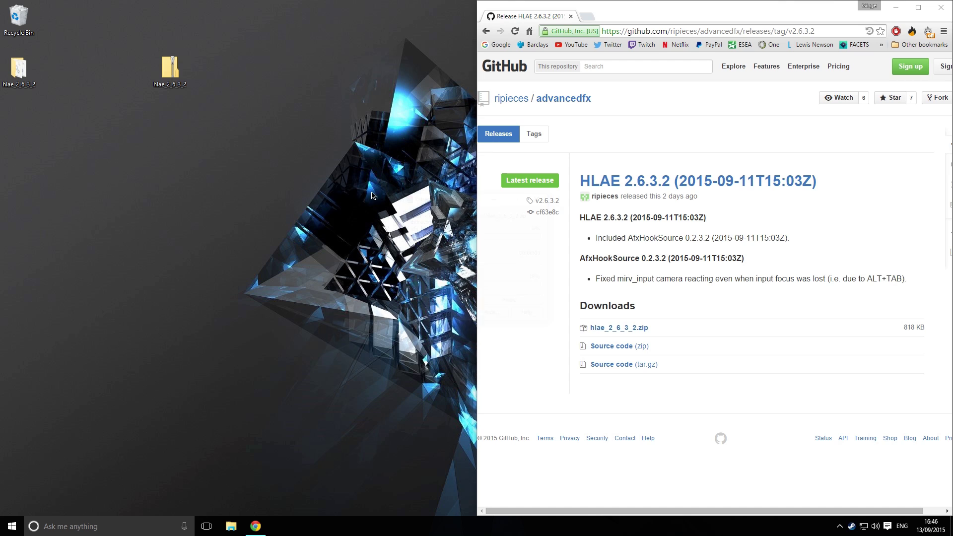
left_click_drag(173, 73, 61, 30)
left_click(78, 73)
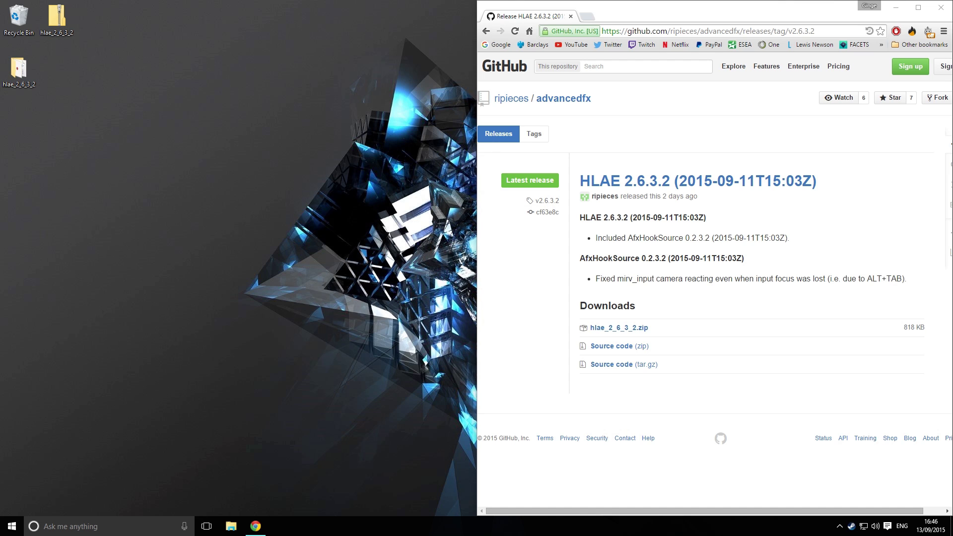
Open the hlae_2_6_3_2 folder snapped left, then run HLAE past the security warning.
double_click(19, 70)
key("super+Left")
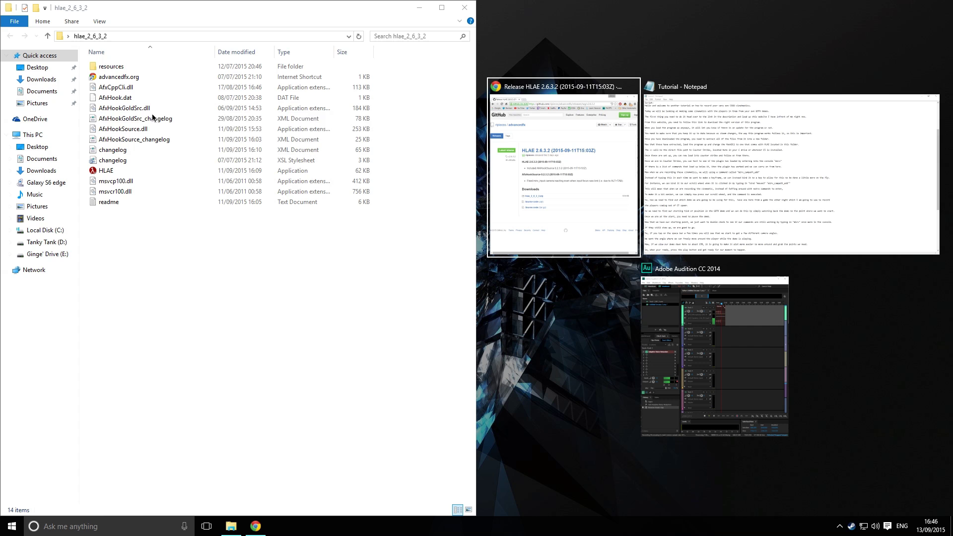
key("Return")
left_click_drag(136, 259, 137, 63)
left_click(163, 264)
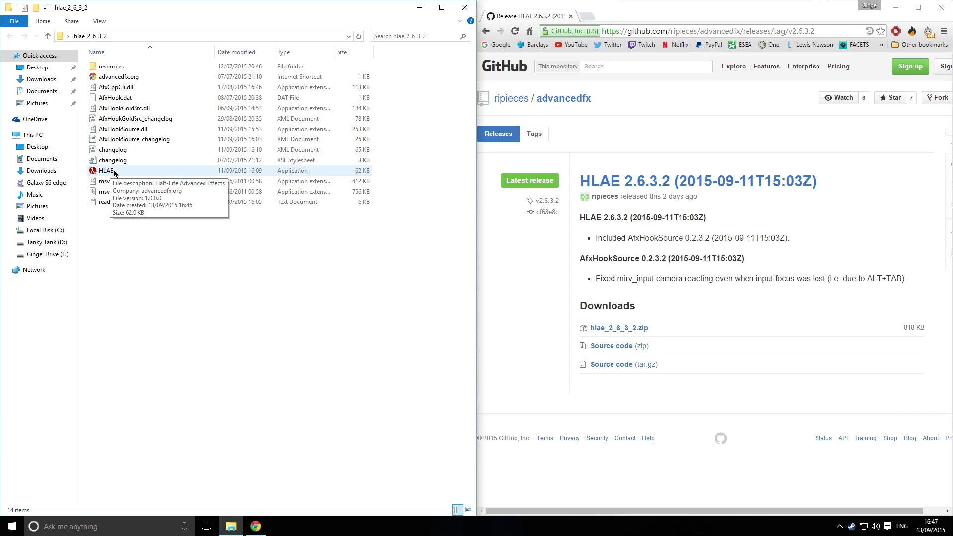
left_click(118, 174)
double_click(118, 173)
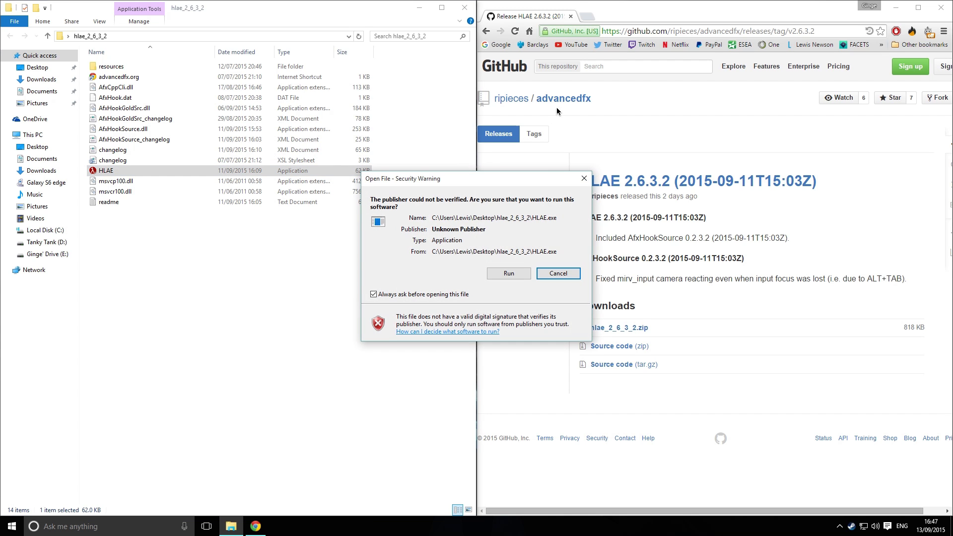
left_click(942, 7)
left_click(515, 274)
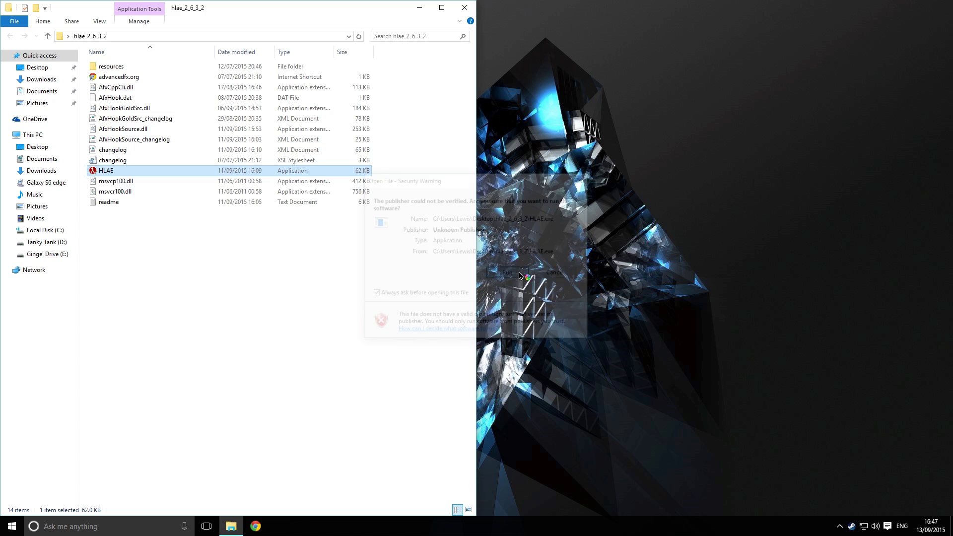
Close File Explorer, centre the HLAE window, and answer Yes to automatic update checks.
left_click(465, 10)
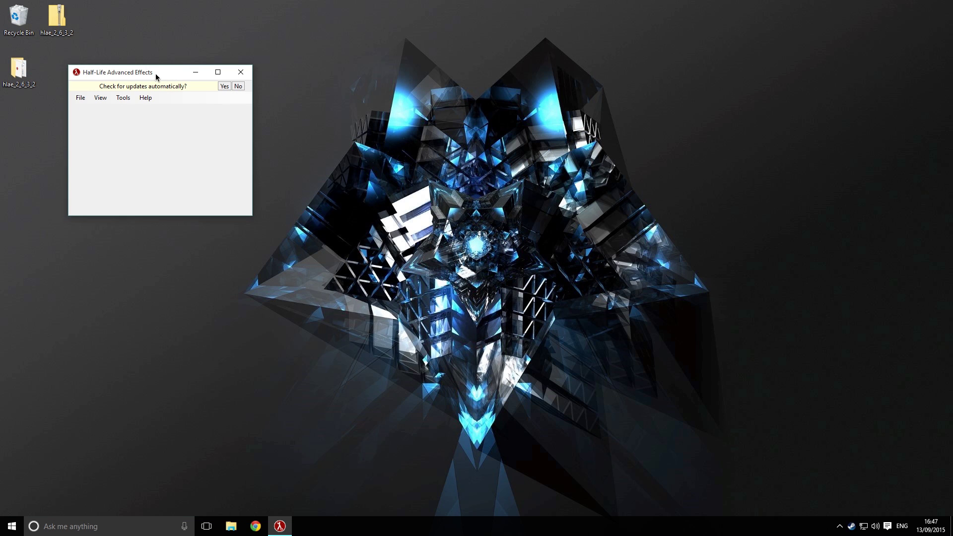
left_click_drag(156, 74, 446, 148)
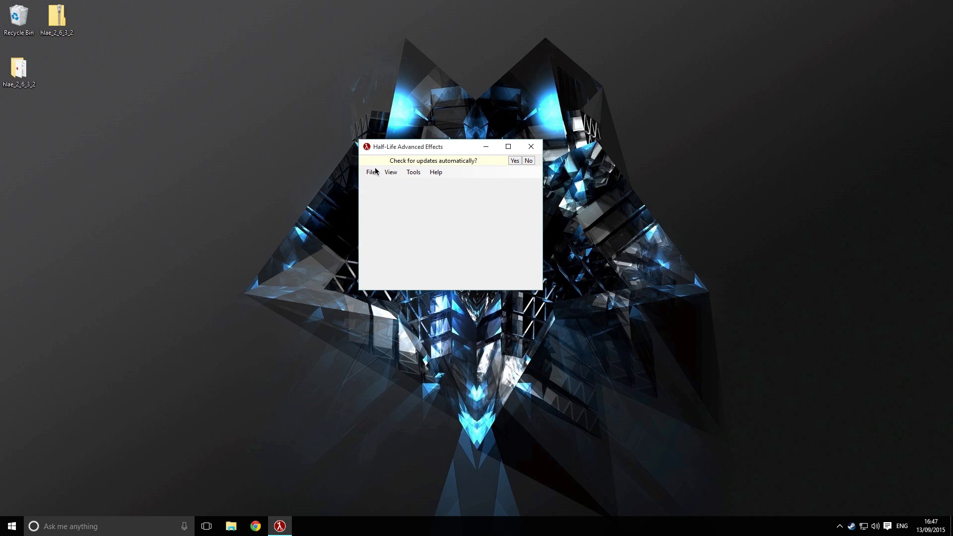
left_click(515, 161)
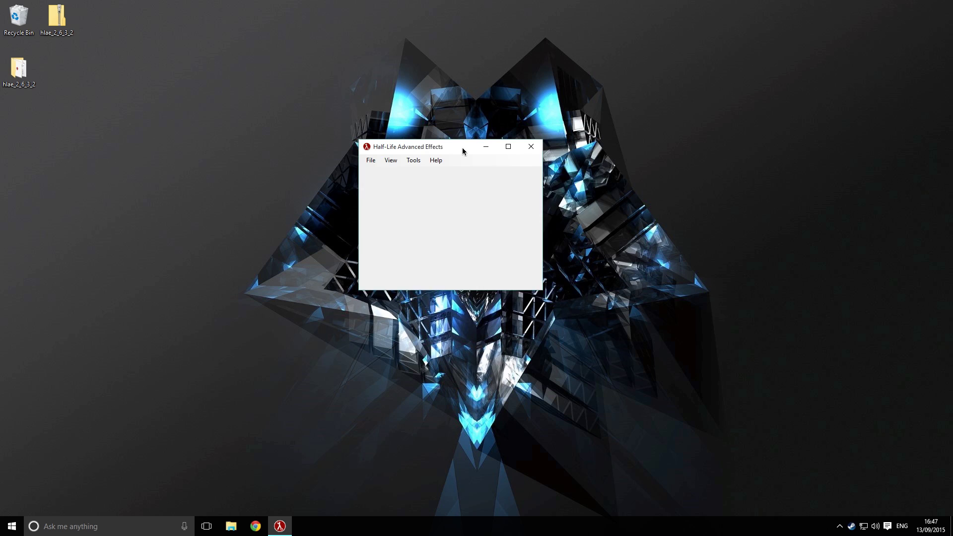
left_click_drag(463, 150, 495, 183)
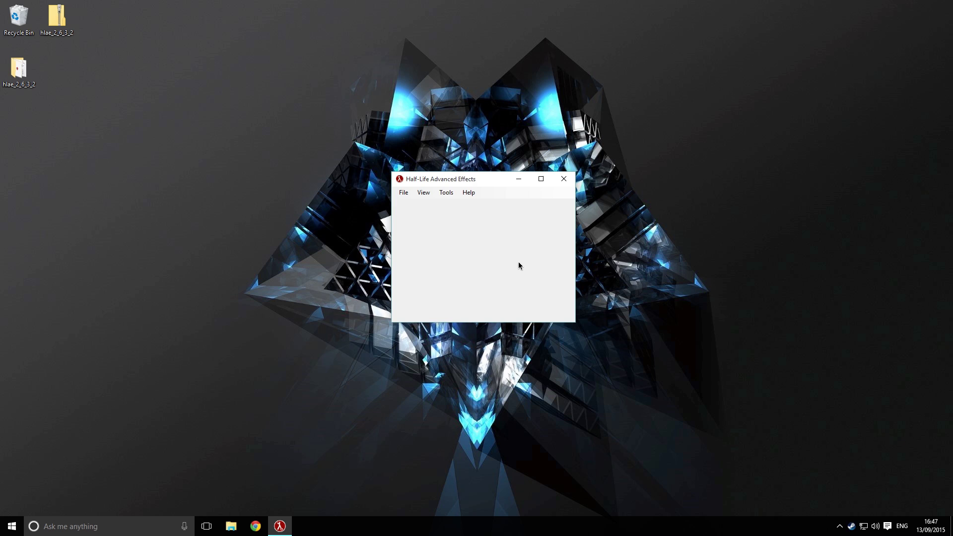
Open the Custom Loader from Tools > Developer and centre the dialog.
left_click(446, 193)
mouse_move(474, 242)
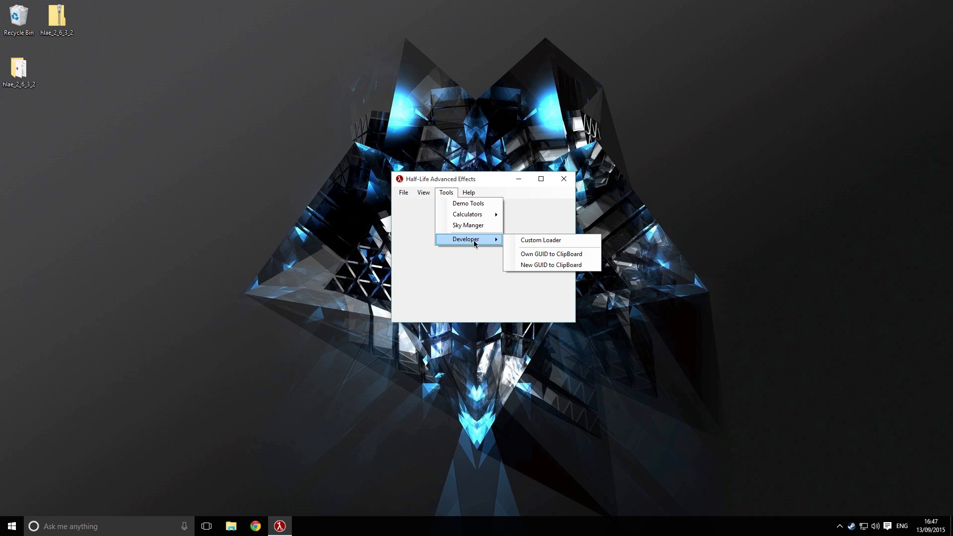
left_click(542, 240)
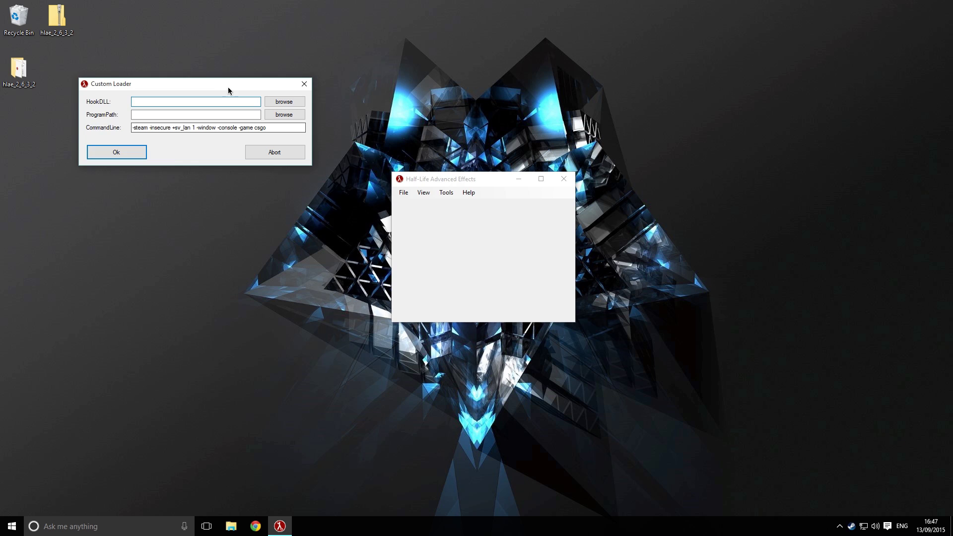
left_click_drag(228, 88, 510, 218)
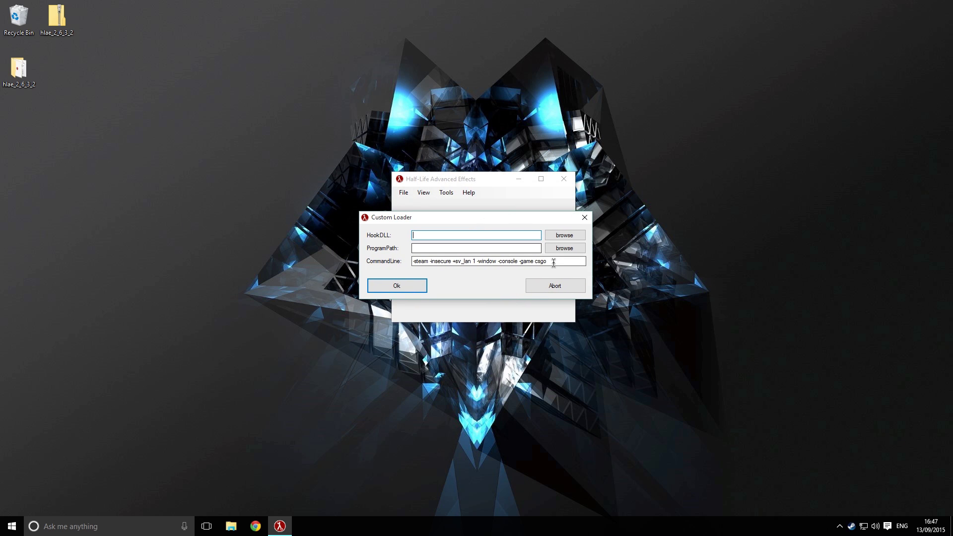
Review the command line '-steam -insecure +sv_lan 1 -window -console -game csgo'.
left_click_drag(413, 261, 551, 261)
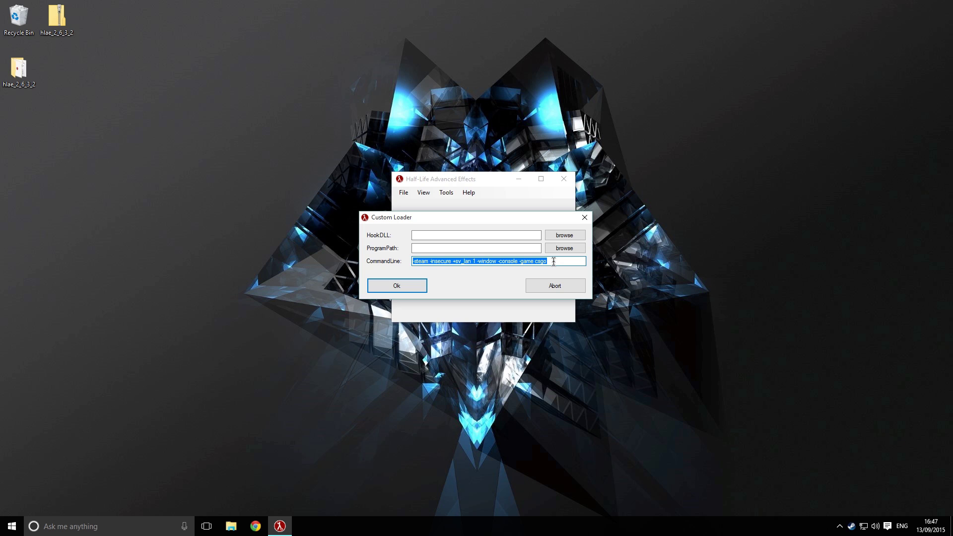
left_click(554, 262)
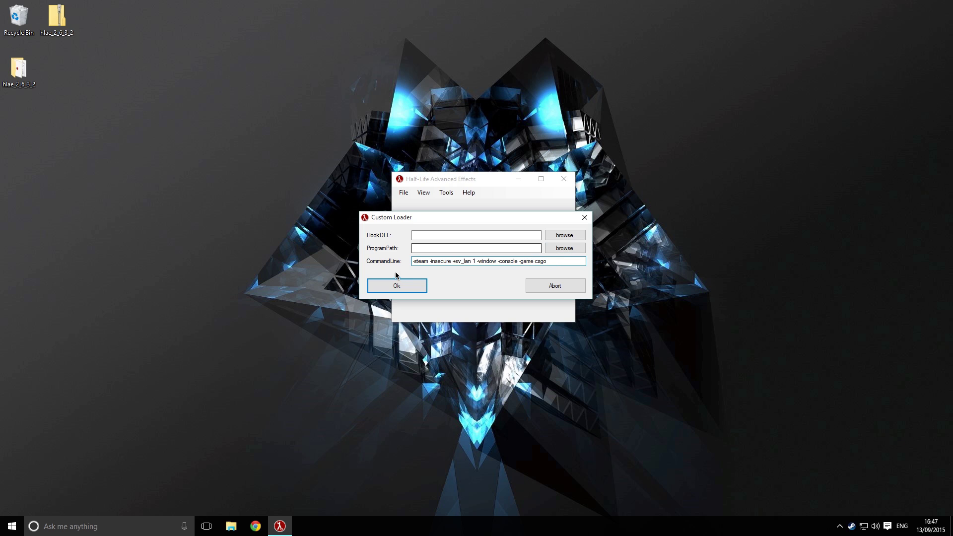
left_click_drag(429, 261, 456, 259)
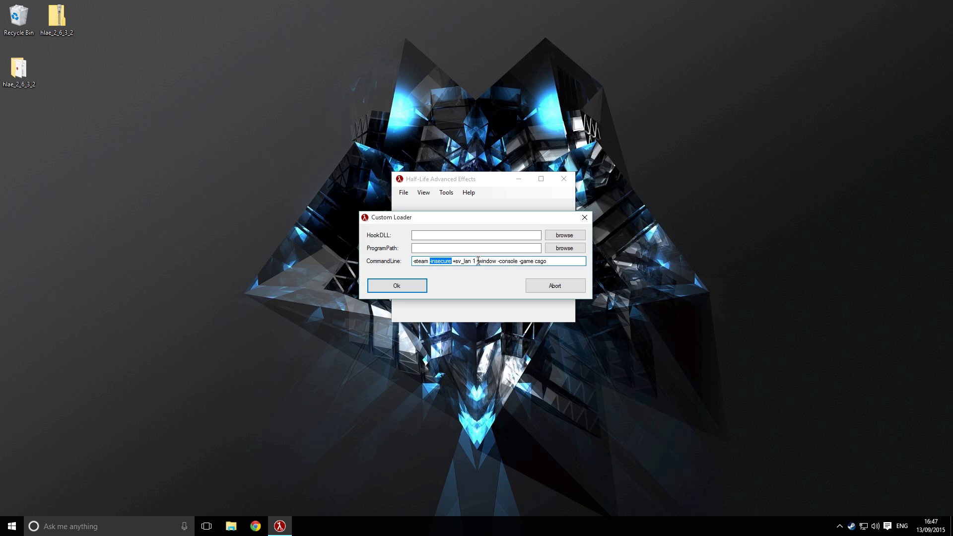
left_click_drag(452, 262, 406, 248)
left_click(552, 262)
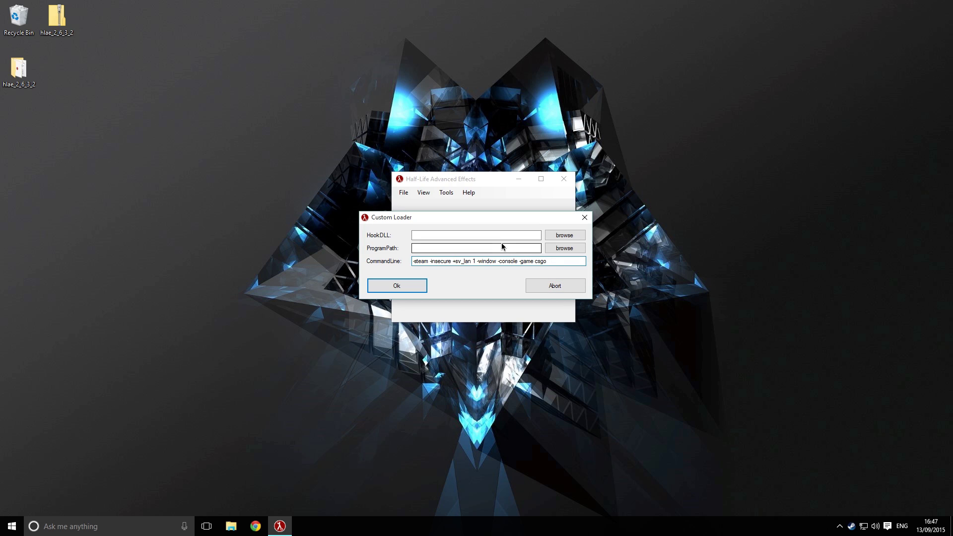
left_click(461, 234)
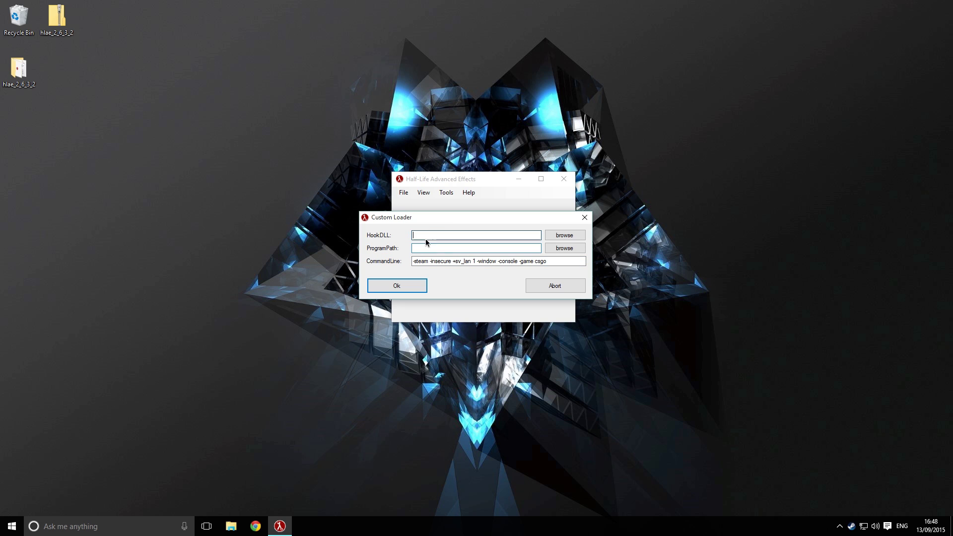
Choose AfxHookSource.dll from Desktop > hlae_2_6_3_2 as the hook DLL.
left_click(562, 235)
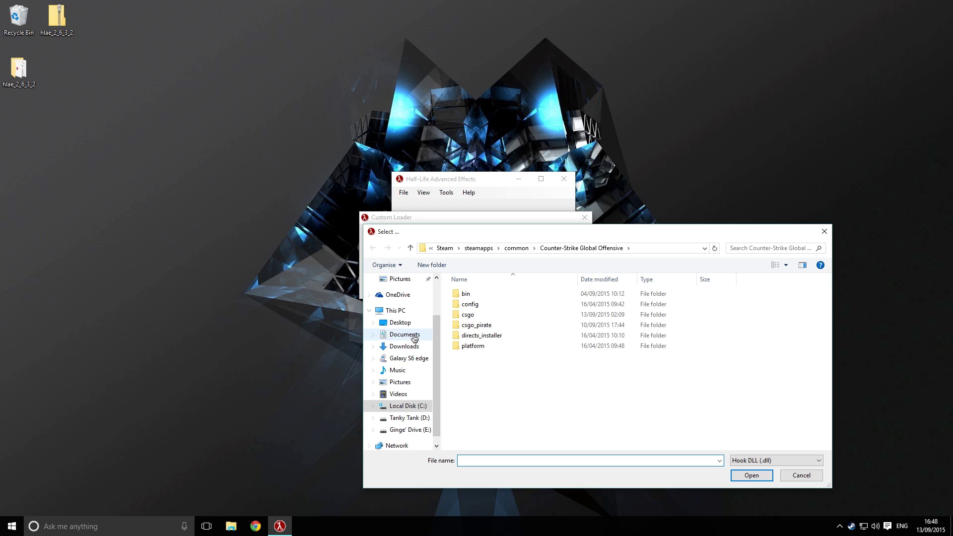
left_click(405, 323)
double_click(475, 308)
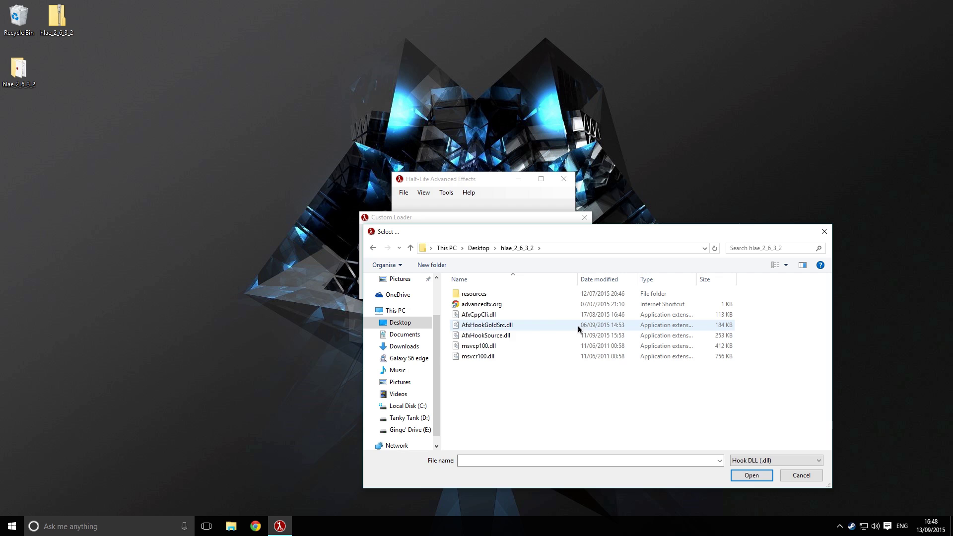
double_click(538, 336)
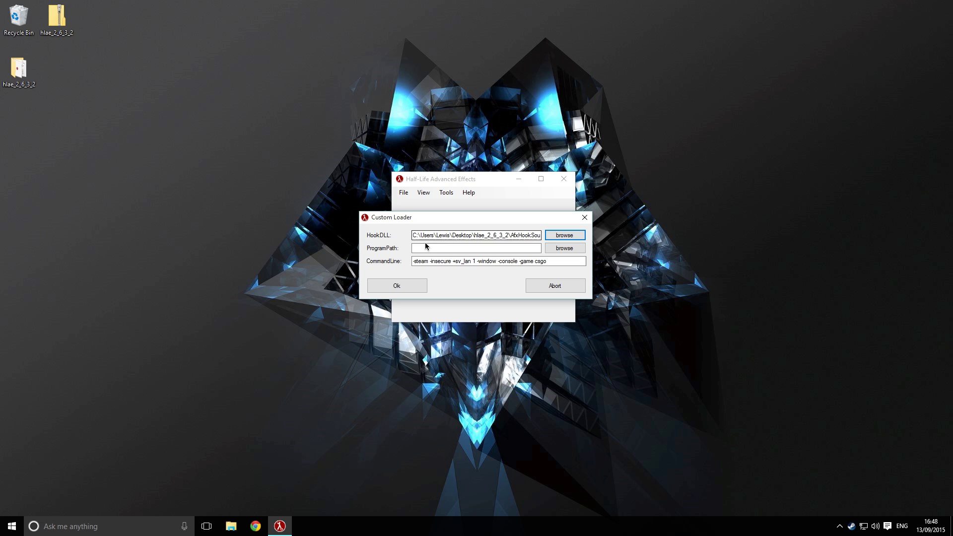
Set the program path to csgo in Steam's Counter-Strike Global Offensive folder and launch it.
left_click(559, 248)
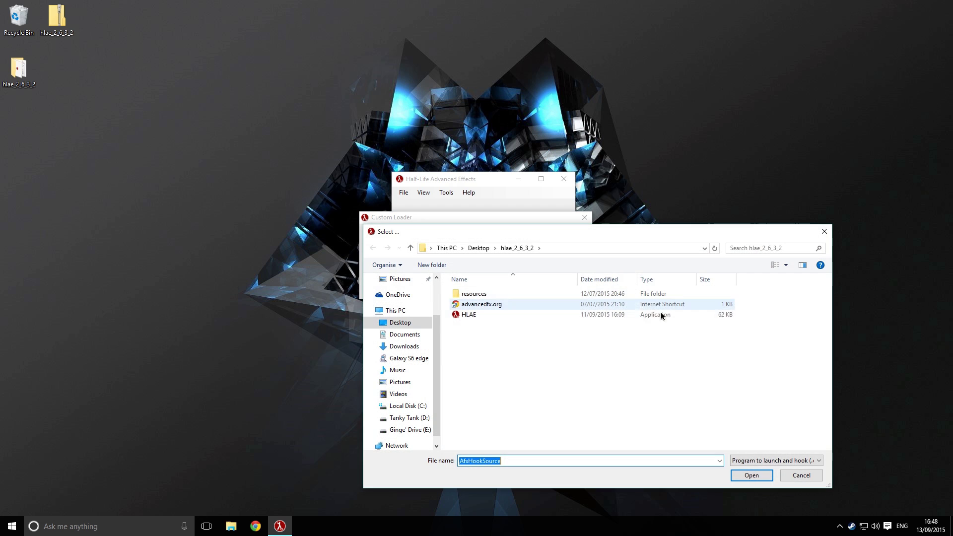
left_click(418, 406)
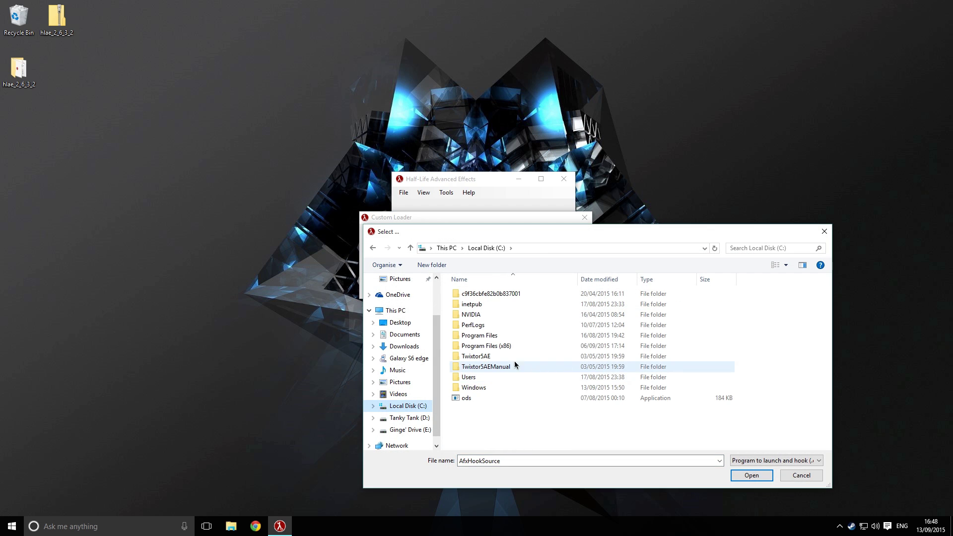
double_click(502, 346)
scroll(547, 366, "down", 2)
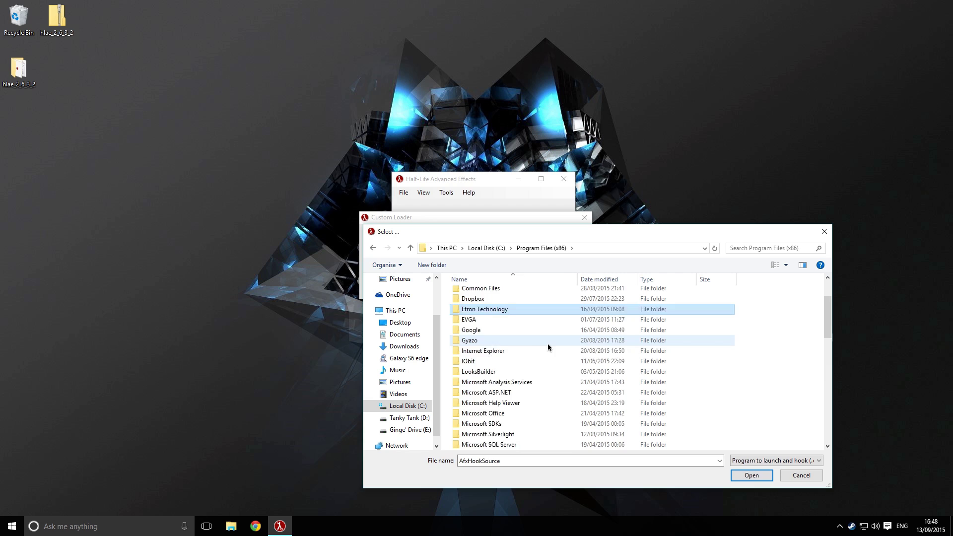
scroll(548, 346, "down", 8)
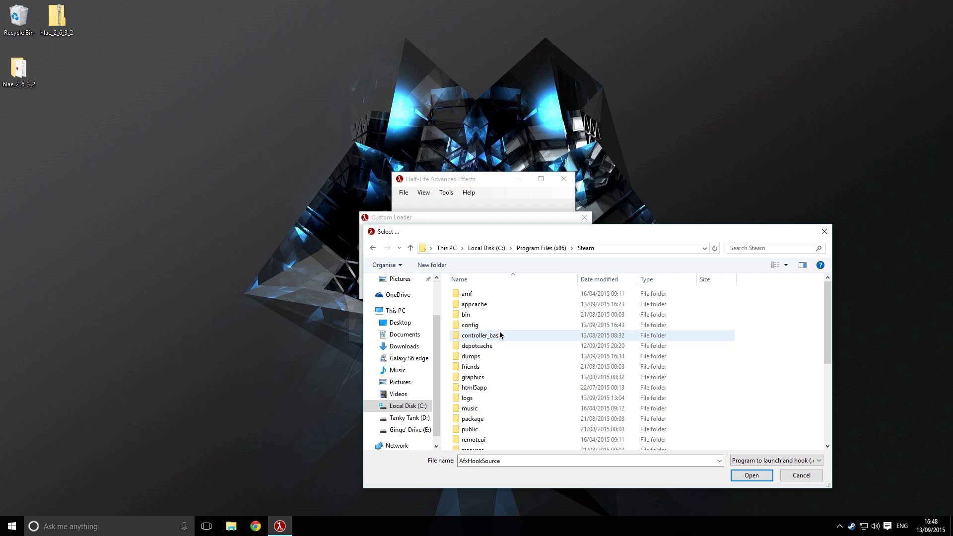
scroll(500, 335, "down", 5)
double_click(470, 342)
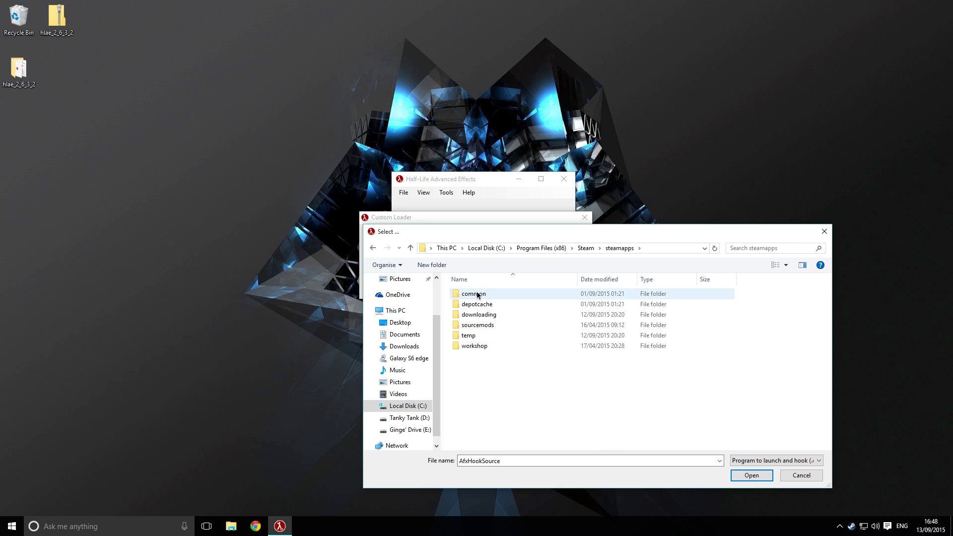
double_click(479, 296)
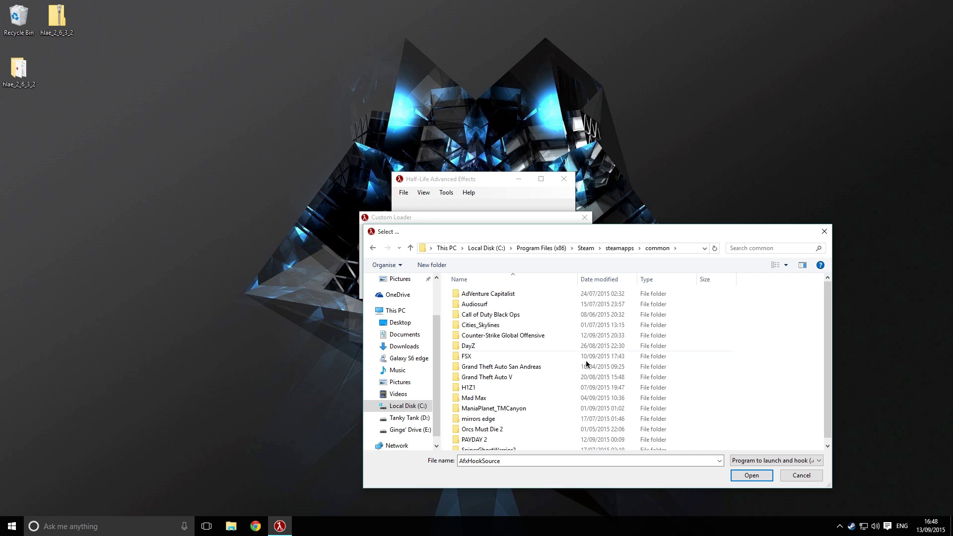
double_click(497, 337)
left_click(468, 358)
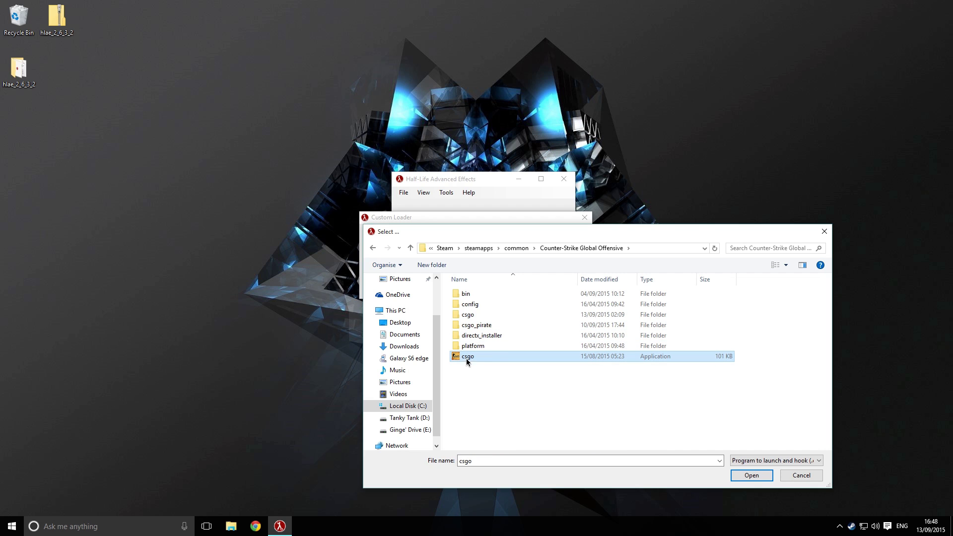
left_click(751, 476)
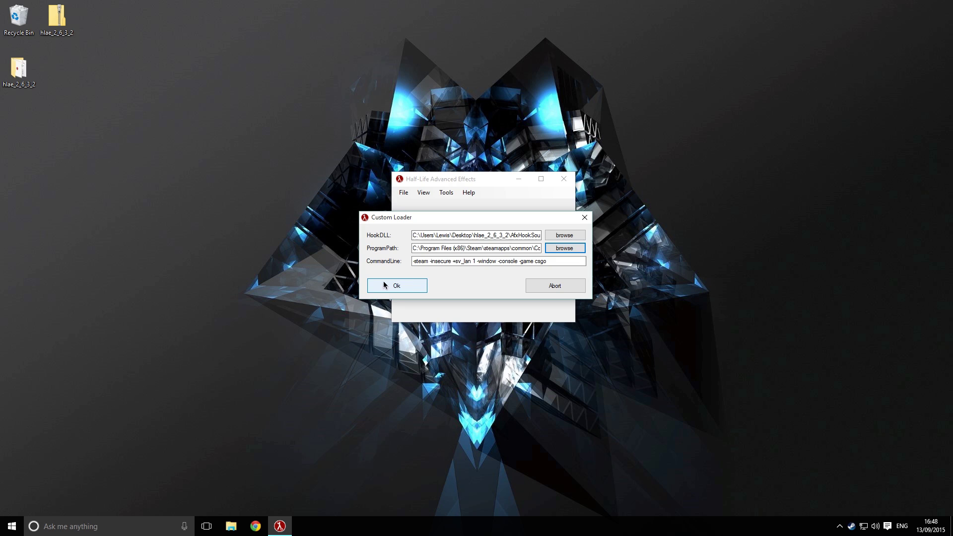
left_click(423, 287)
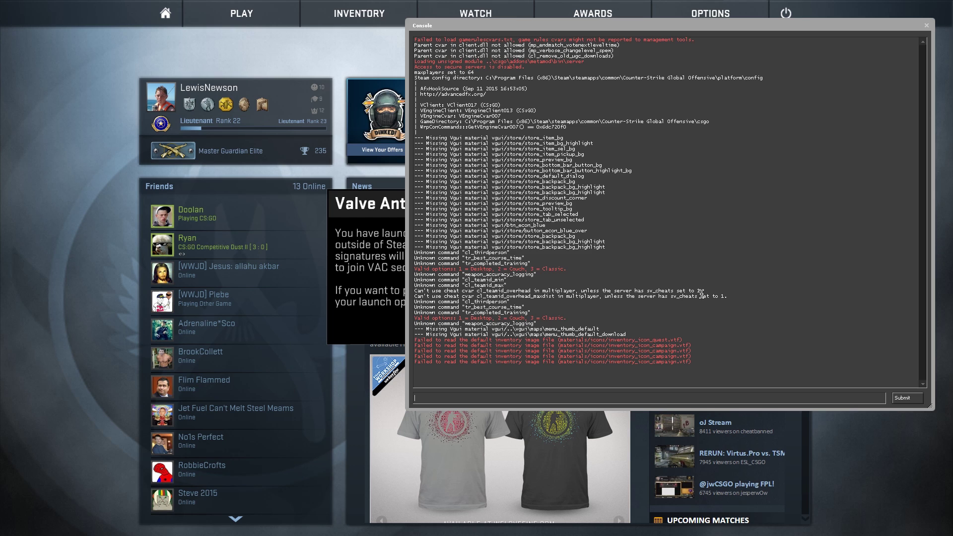
Type mirv in the console to list the mirv_ commands, then clear it and close the console.
type("mirv")
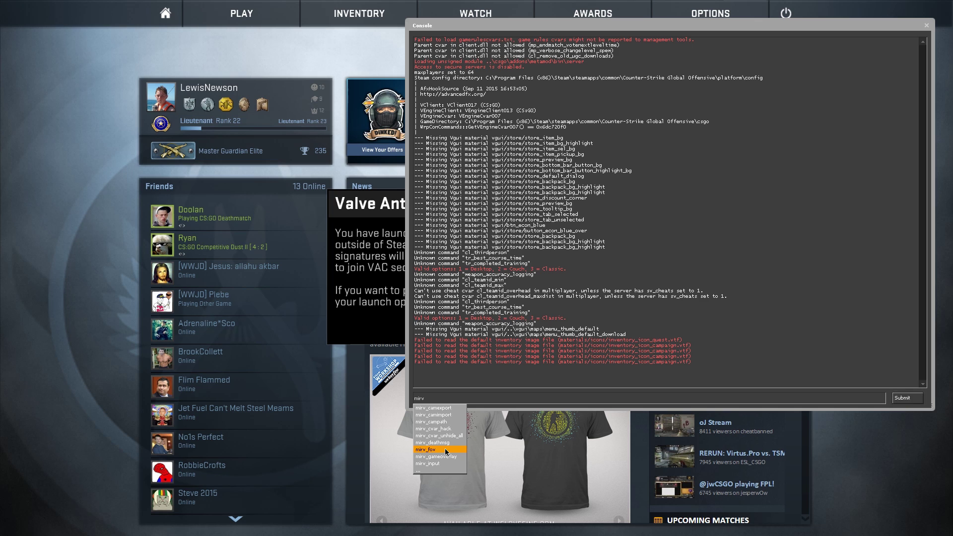
left_click(433, 402)
key("ctrl+a")
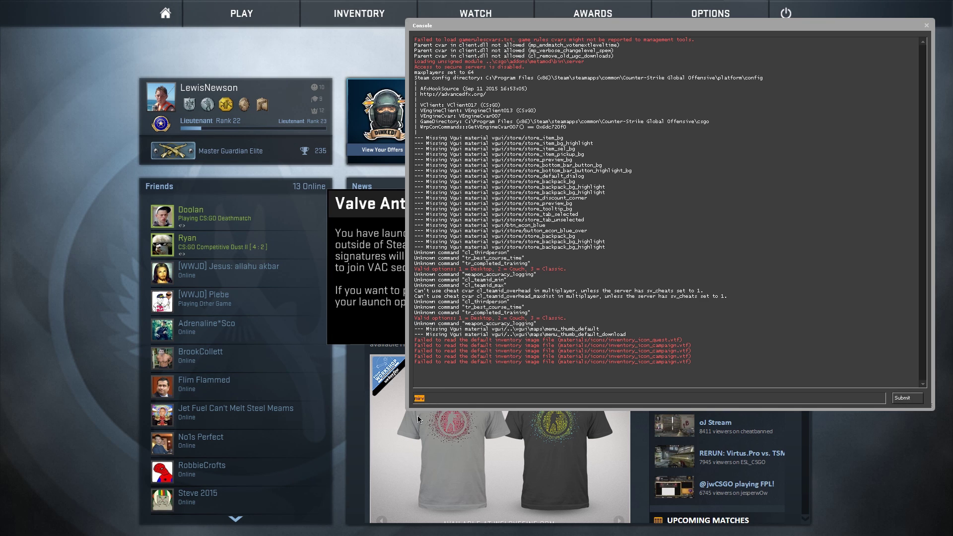
key("BackSpace")
key("grave")
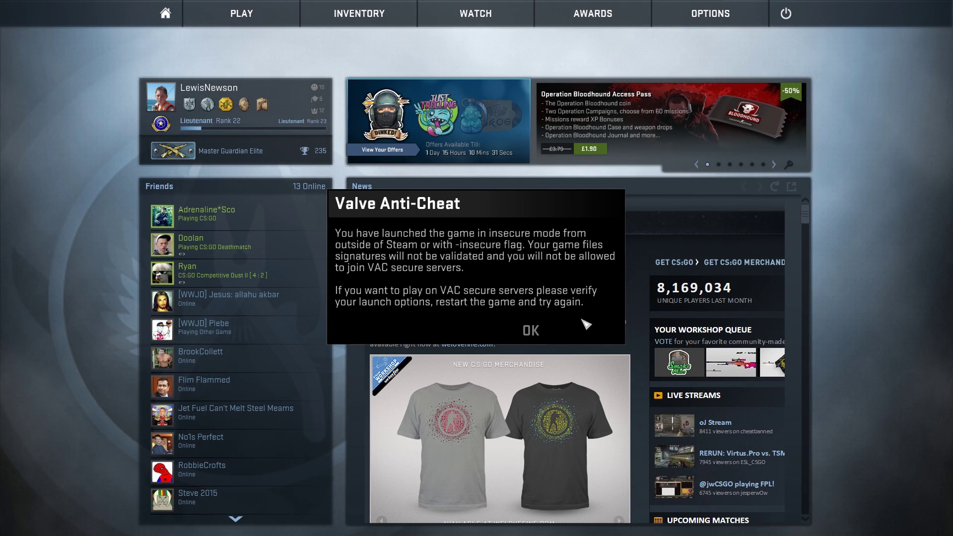
Dismiss the VAC notice and watch the downloaded Dust II 1–16 match on GOTV.
left_click(534, 334)
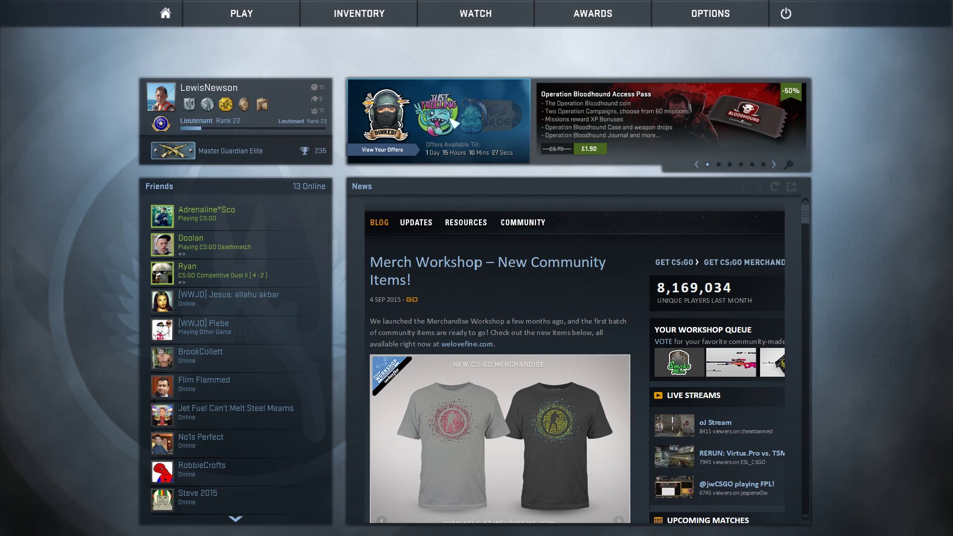
left_click(468, 15)
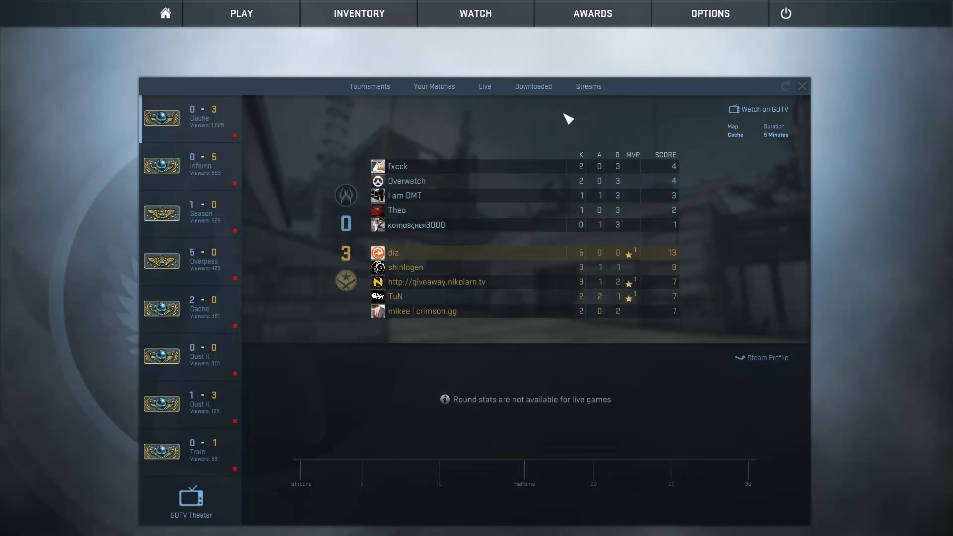
left_click(545, 93)
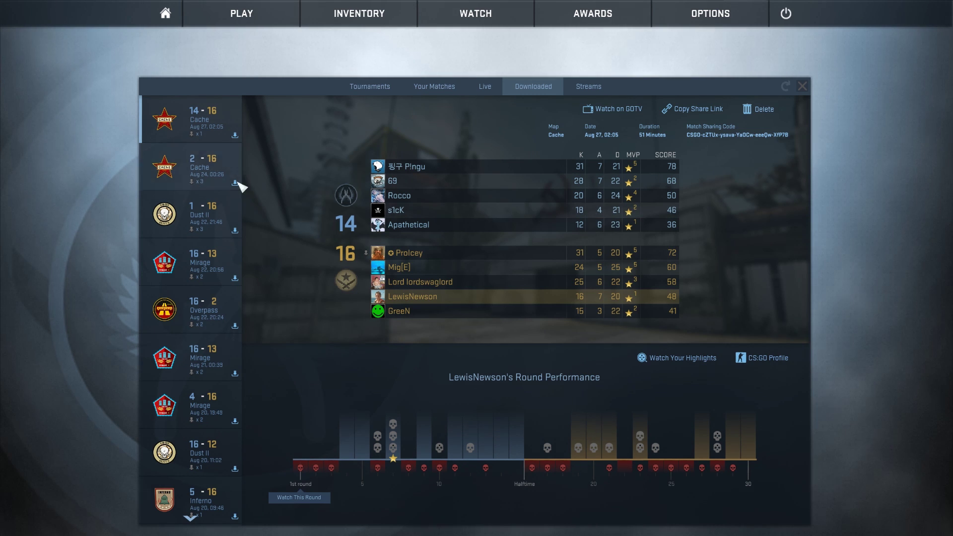
left_click(205, 218)
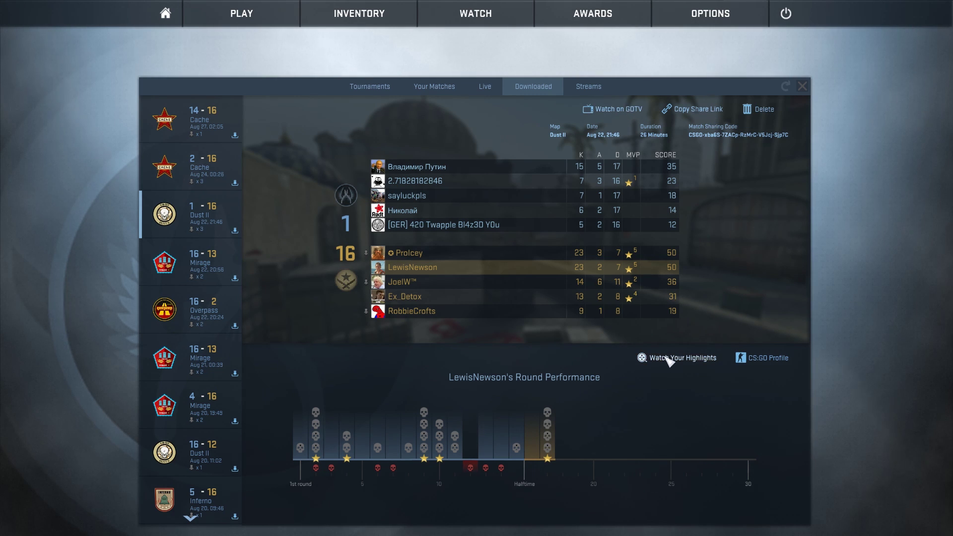
left_click(619, 109)
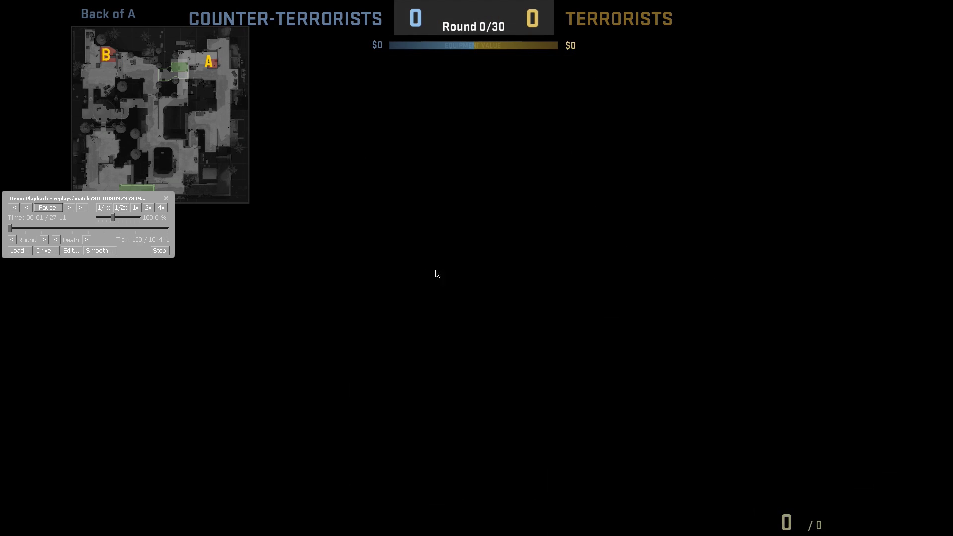
Skip the demo to round 1, pause it, and shift the Demo Playback panel right.
left_click(44, 239)
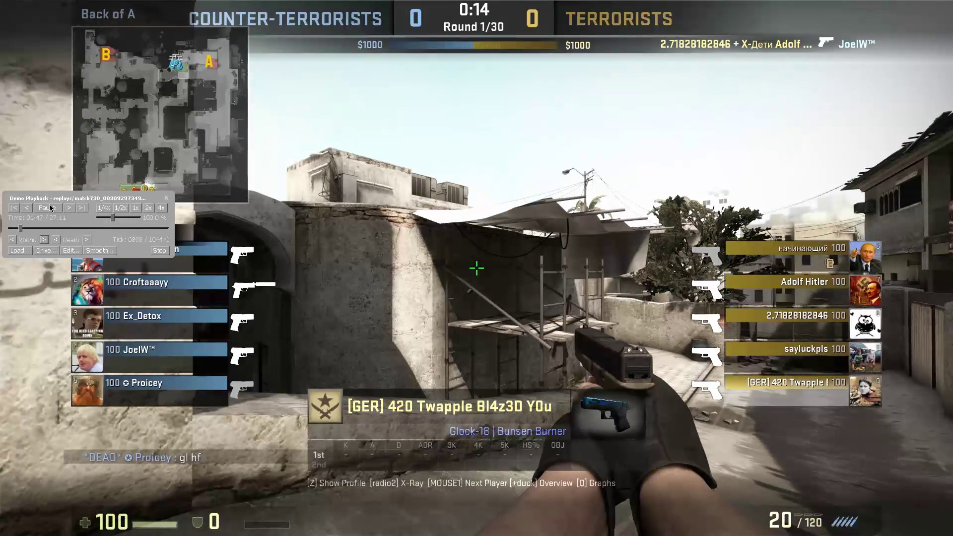
left_click(50, 209)
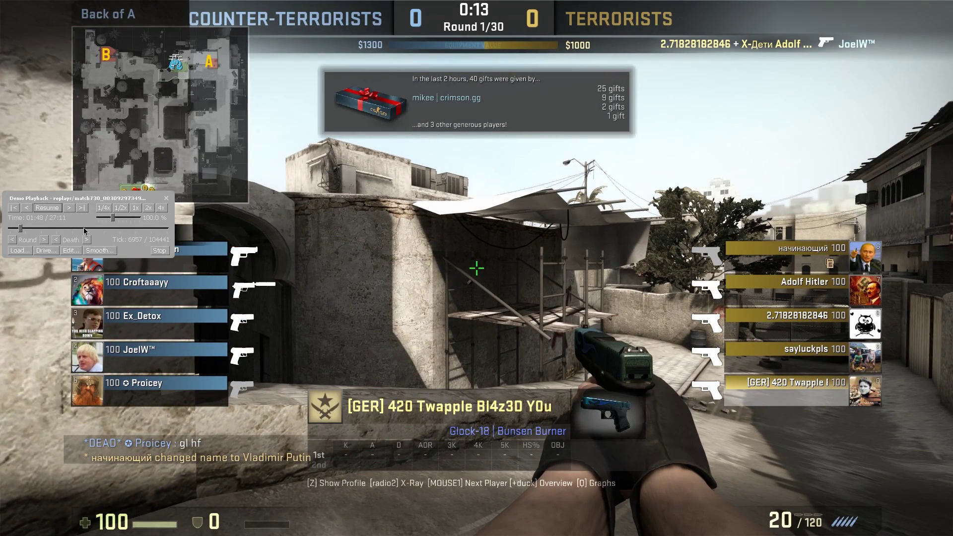
key("shift+F2")
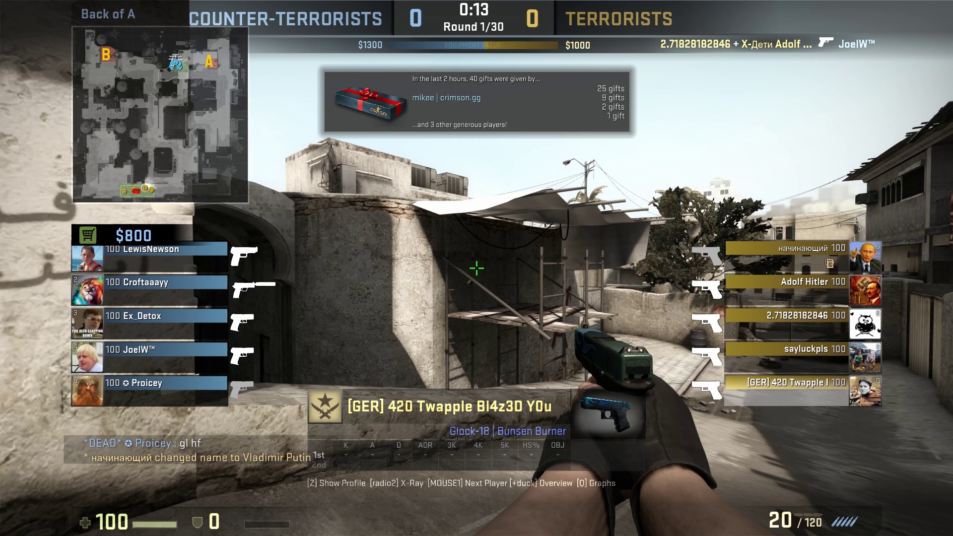
key("shift+F2")
mouse_move(114, 196)
left_mouse_down()
mouse_move(142, 198)
mouse_move(120, 208)
left_mouse_up()
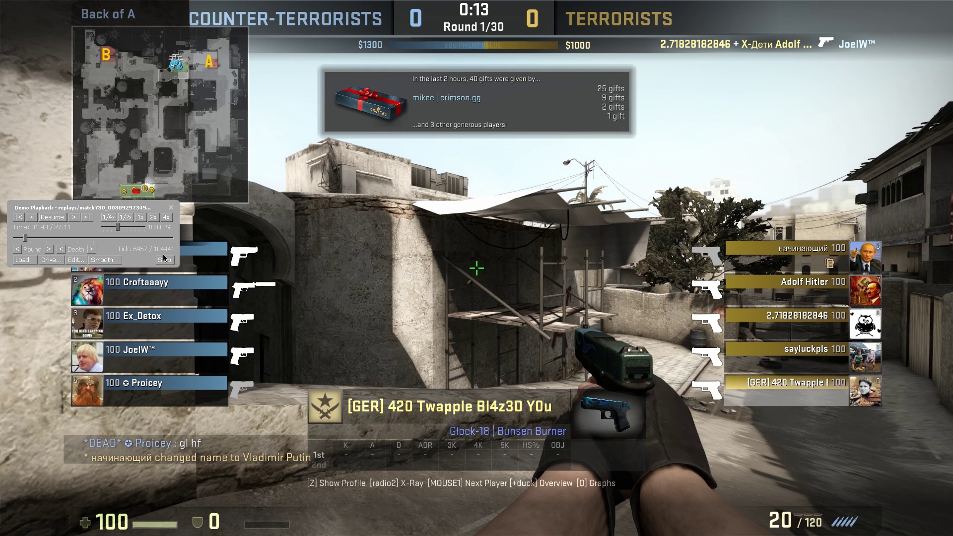
Clear all existing camera path keyframes by running mirv_campath clear in the console.
key("grave")
type("mirv")
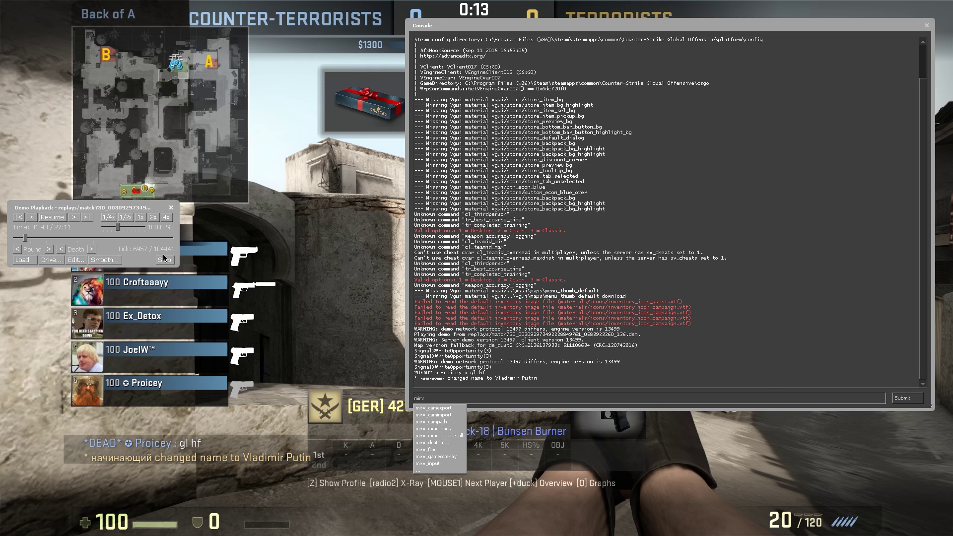
type("_campath ")
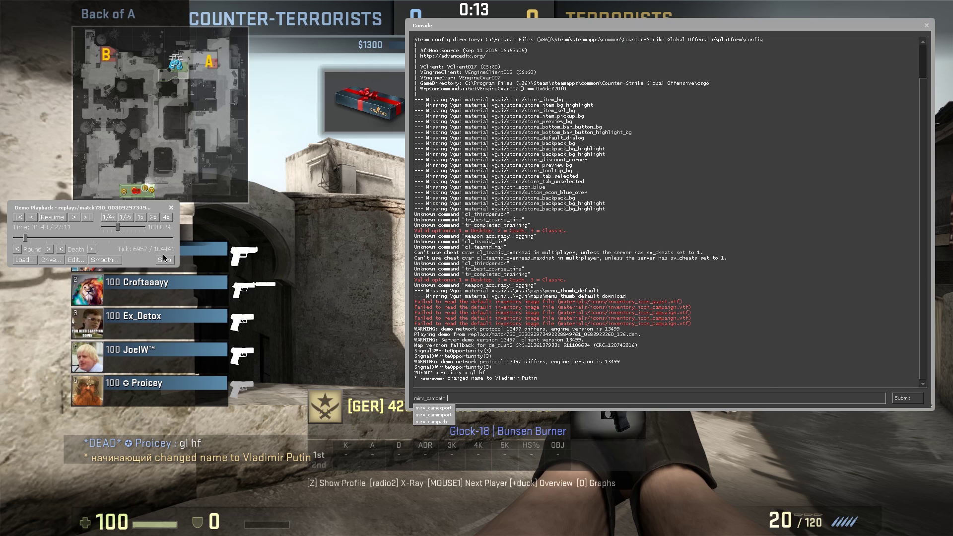
type("clear")
key("Return")
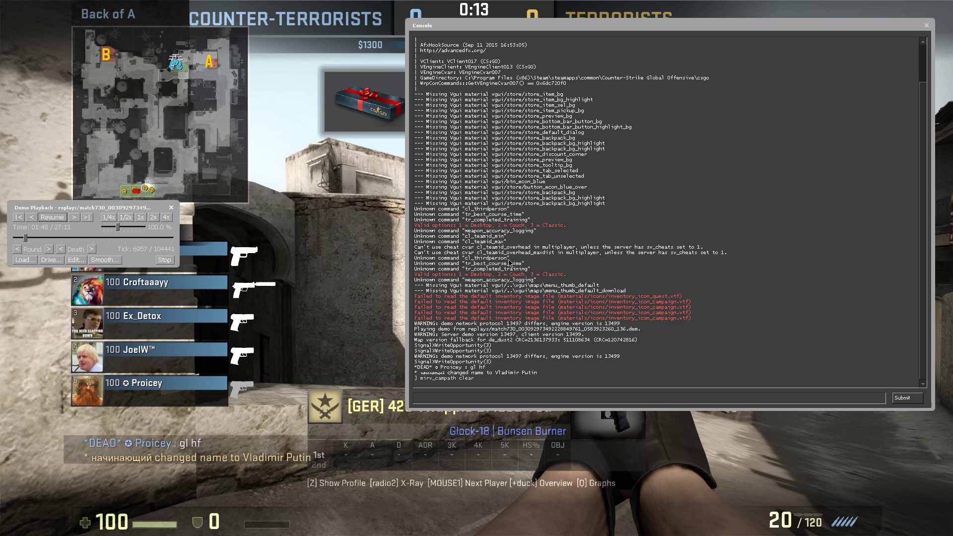
key("grave")
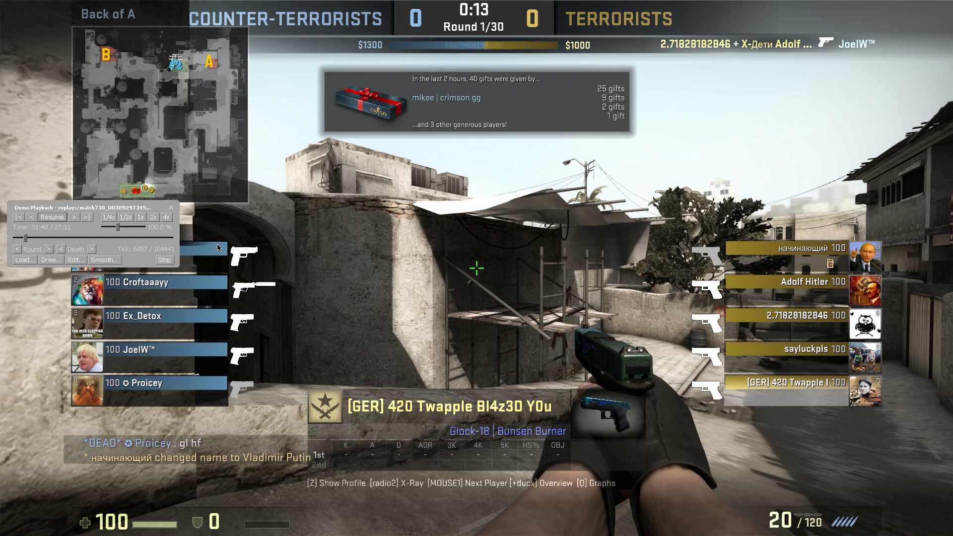
Close the playback panel and follow the next Counter-Terrorist player from a third-person camera.
left_click(171, 208)
left_click(171, 208)
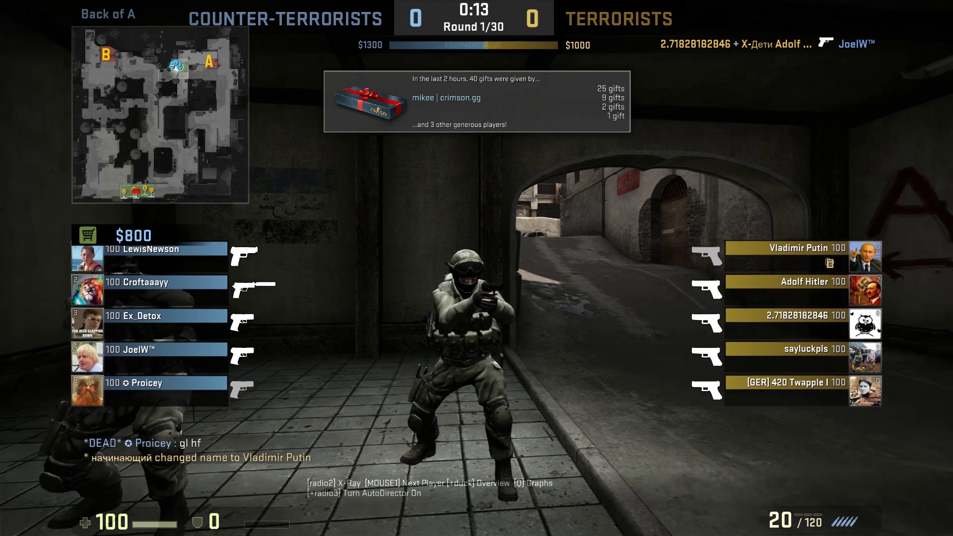
key("space")
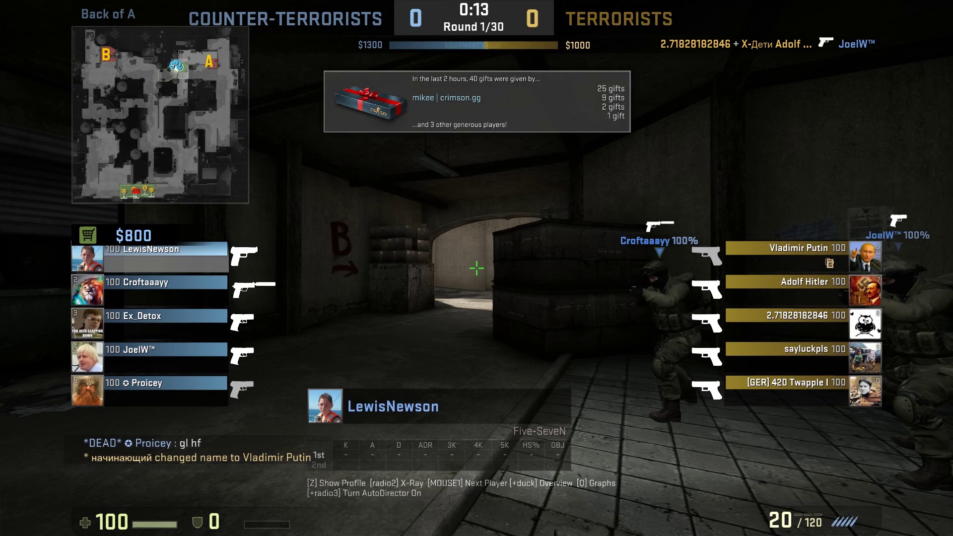
key("space")
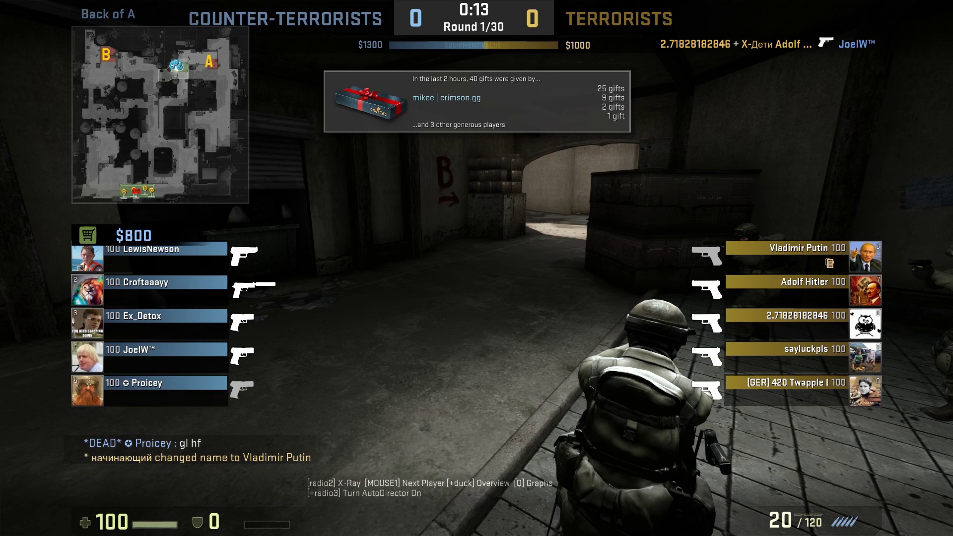
Slow demo playback to 27.2% speed and enter mirv_campath add in the console.
key("shift+F2")
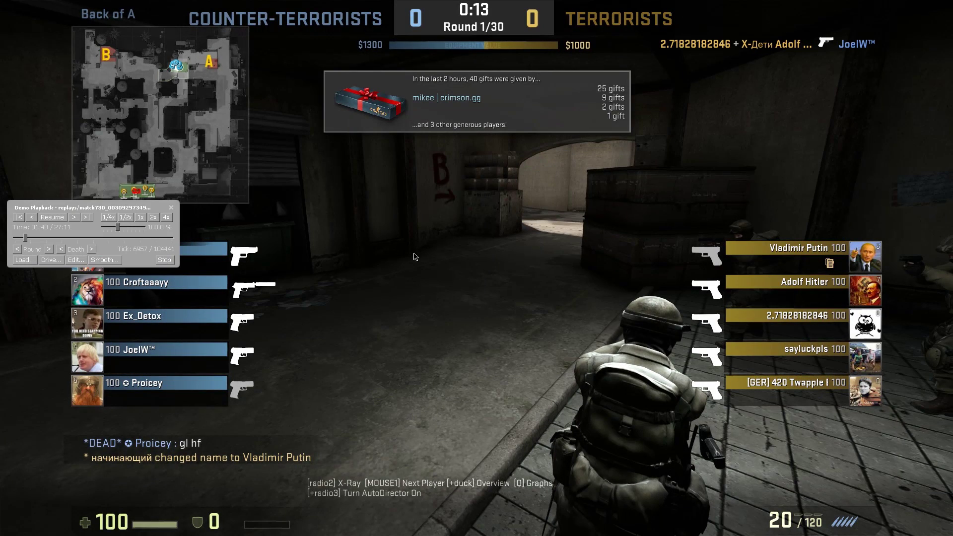
left_click_drag(119, 227, 105, 230)
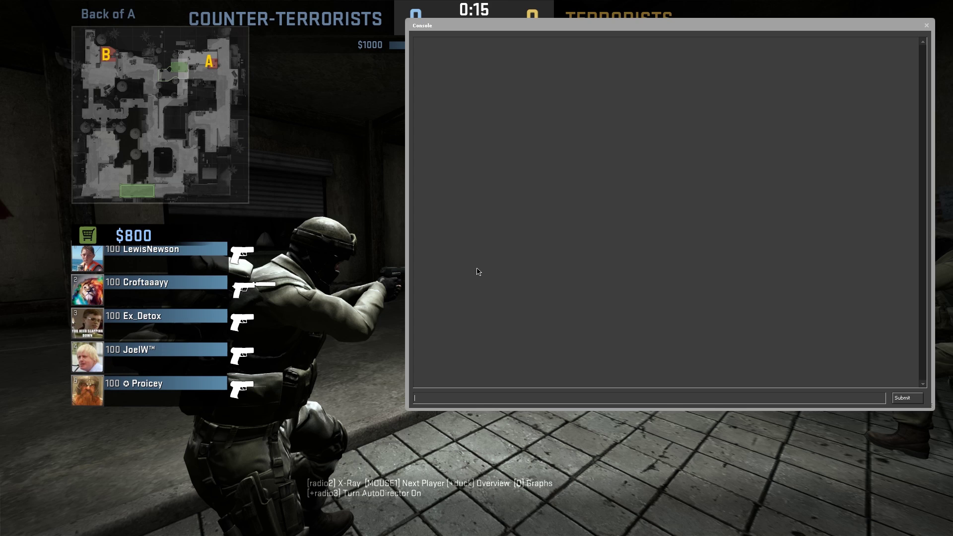
type("mirv_cam")
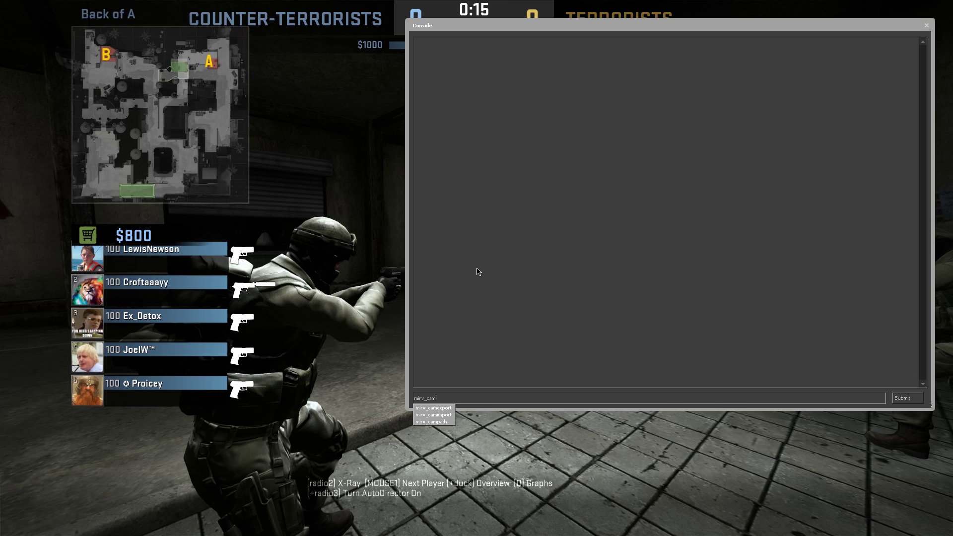
type("path add")
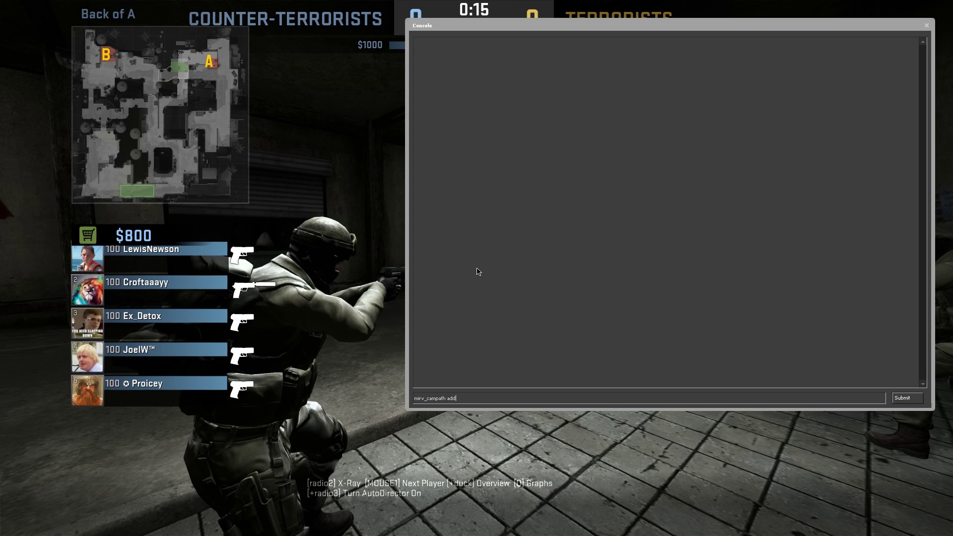
Bind the middle mouse button with bind "mouse3" "mirv_campath add".
key("ctrl+a")
type("bind \"mouse3\" \"")
type("mirv_campath add")
key("Return")
key("grave")
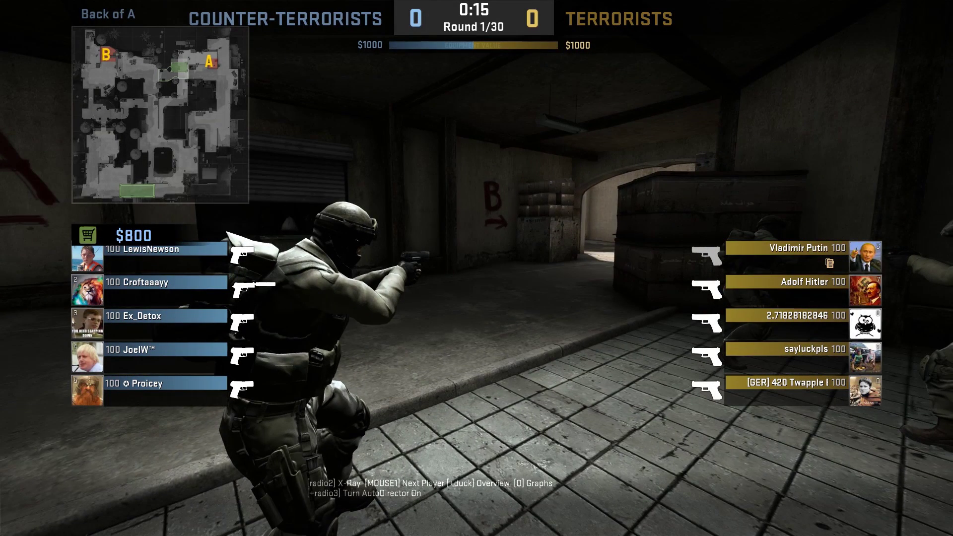
Set demo playback speed to 13.6% after trying 4x and 1/4x.
key("shift+F2")
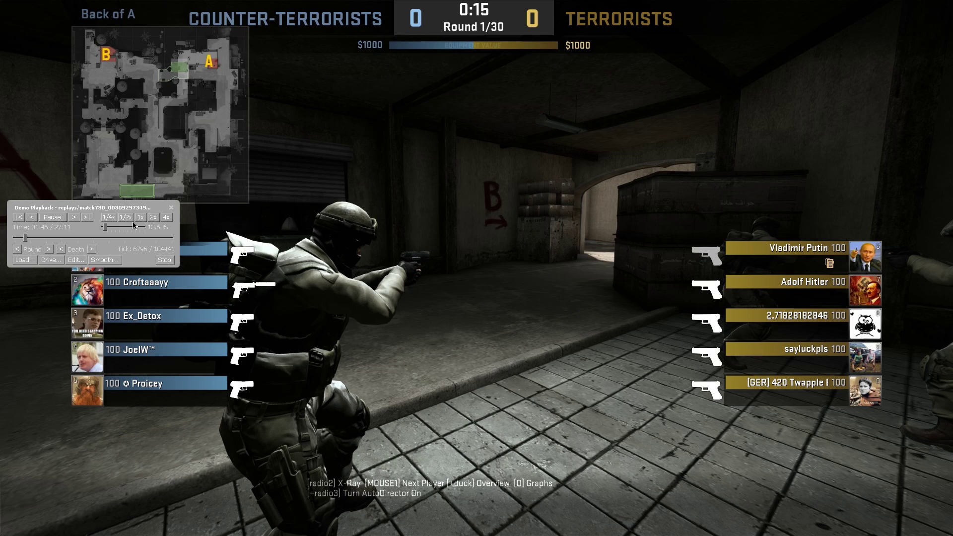
left_click(167, 217)
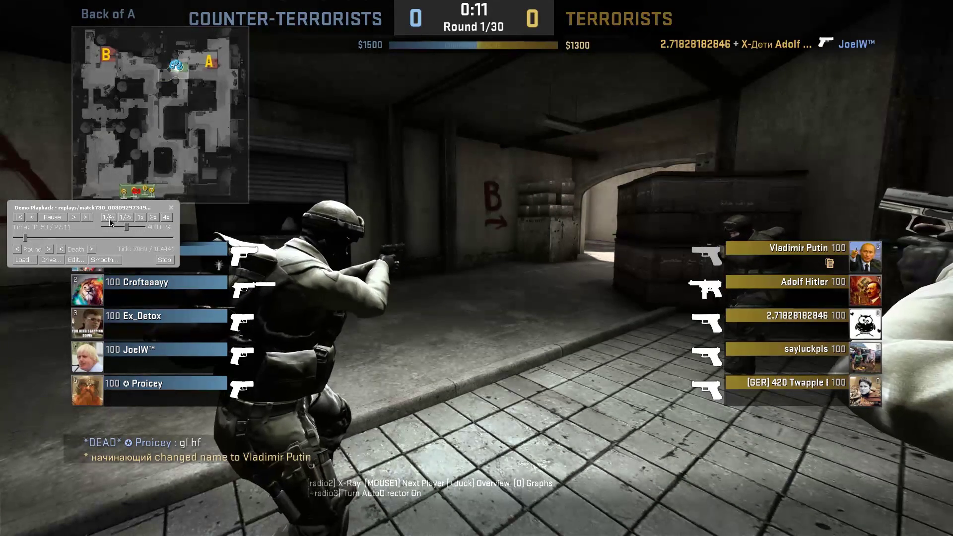
left_click(110, 221)
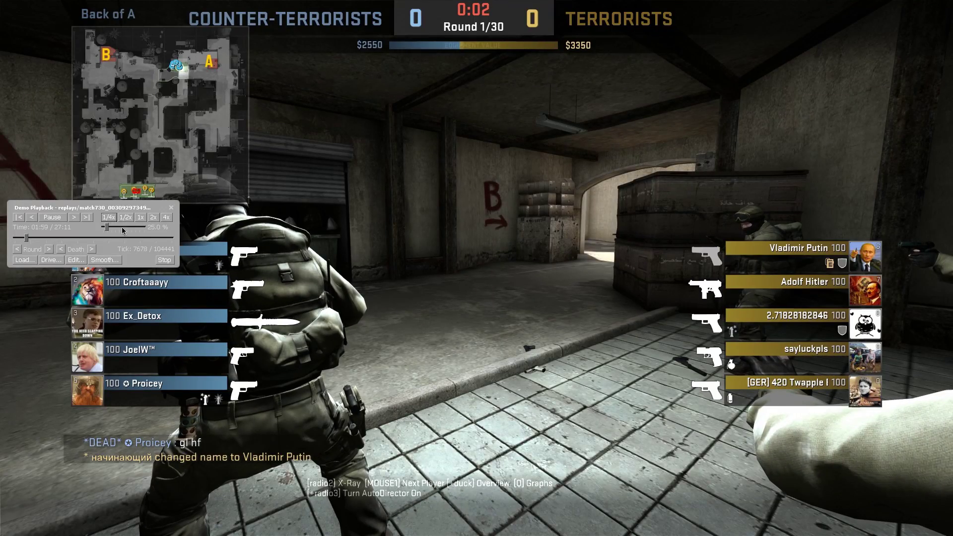
left_click_drag(106, 226, 105, 227)
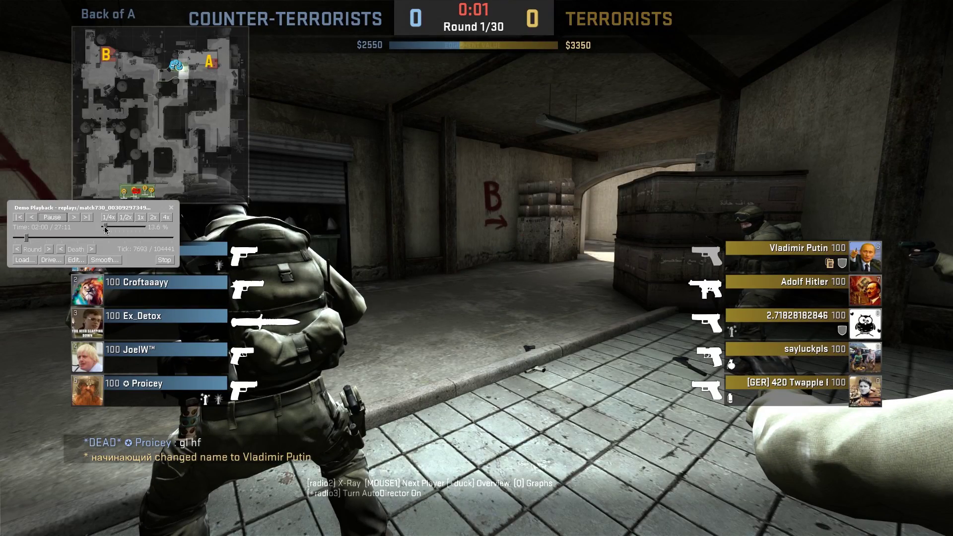
left_click(171, 207)
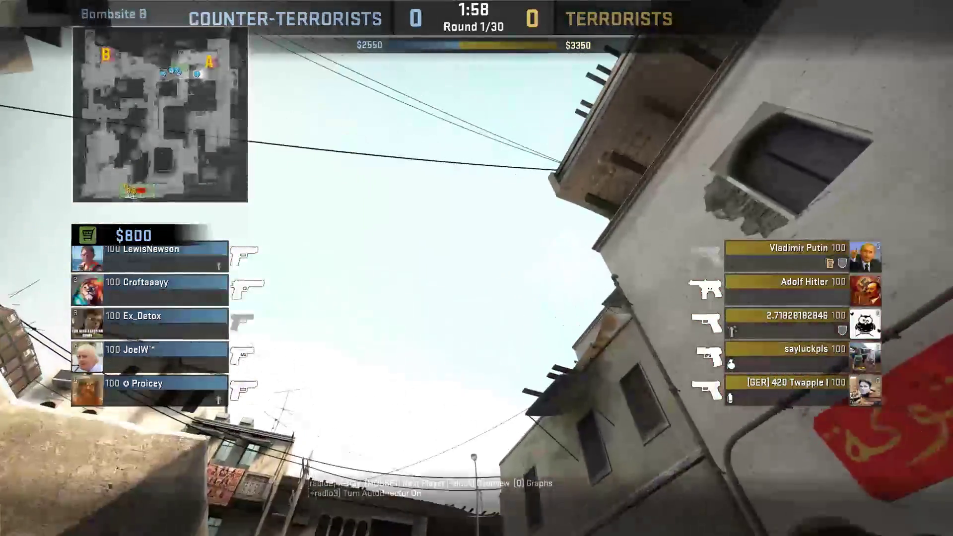
Cycle spectator modes through third and first person to a free-roaming camera.
key("space")
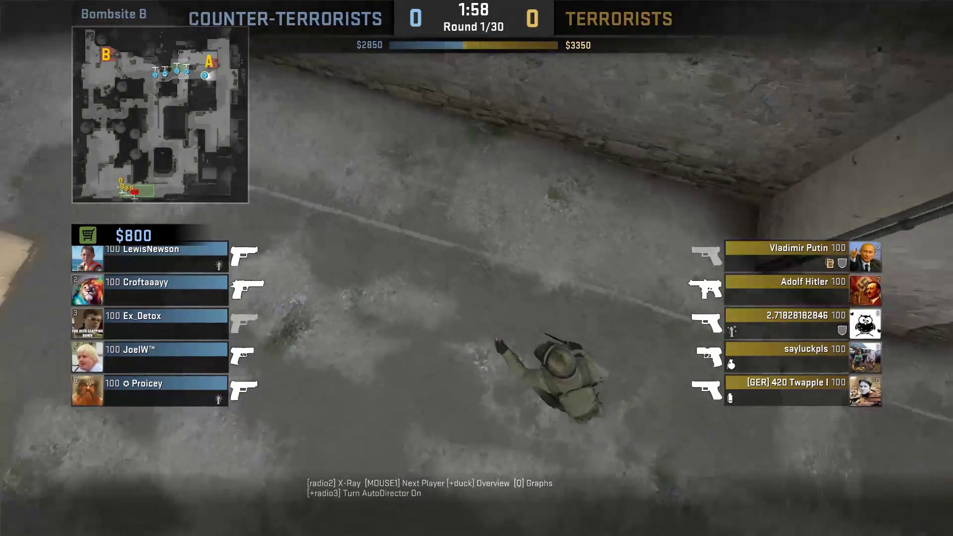
key("space")
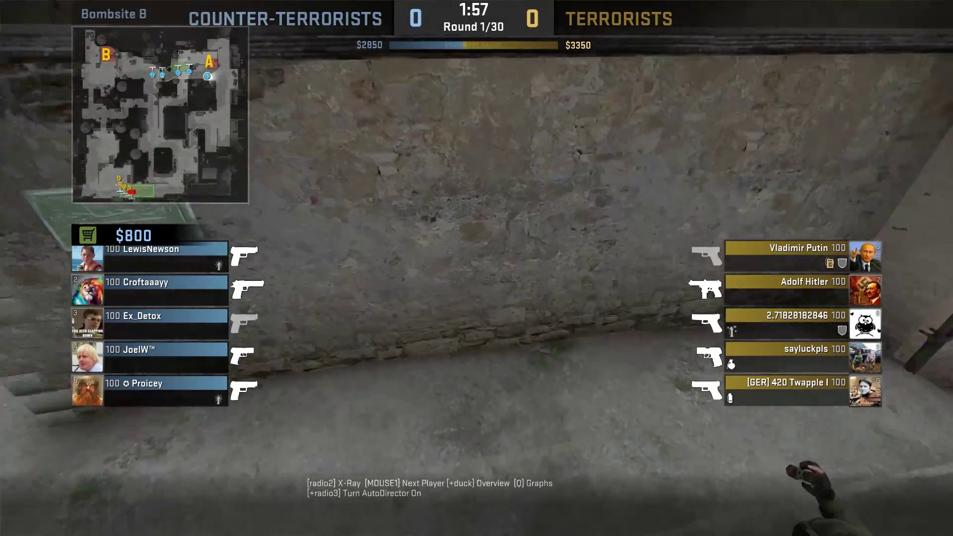
key("space")
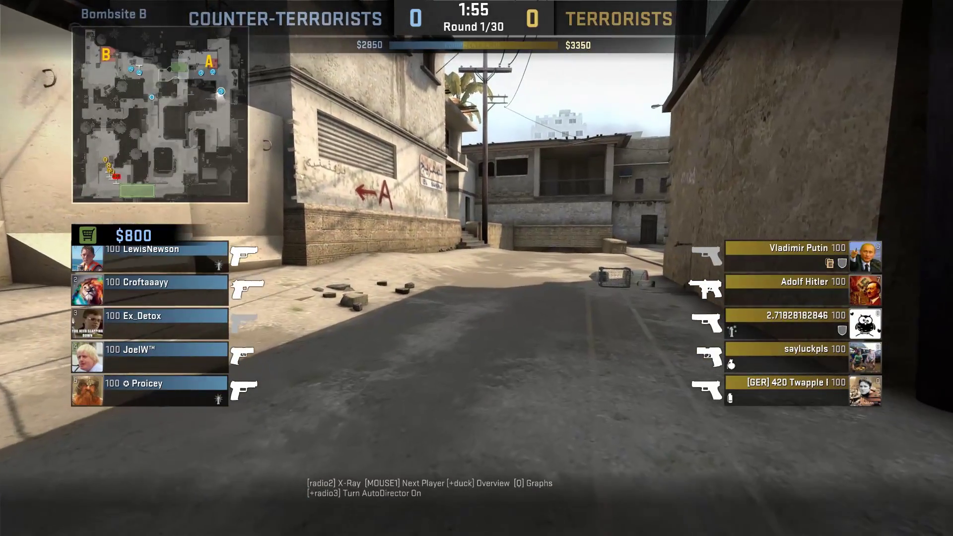
Pause the demo and enable the camera path with mirv_campath enable 1.
key("shift+F2")
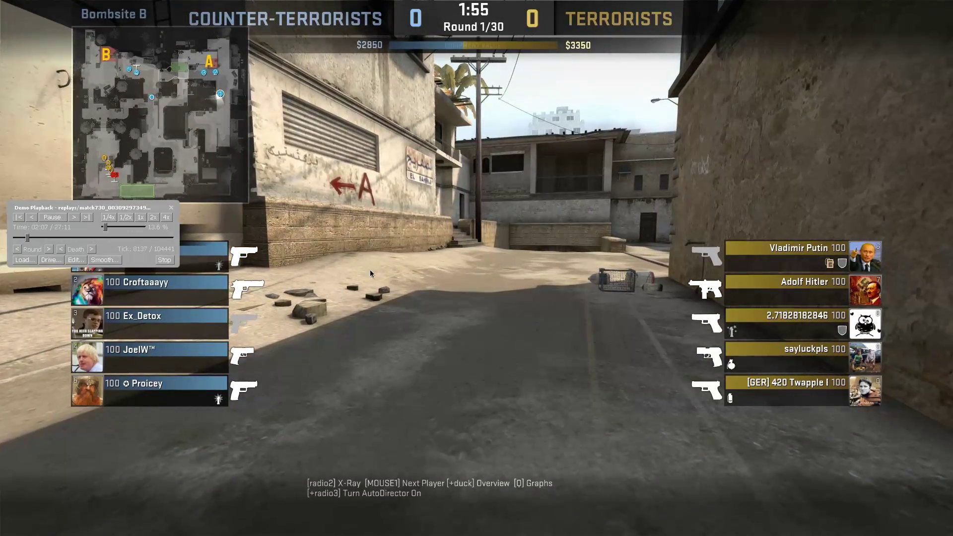
left_click(63, 218)
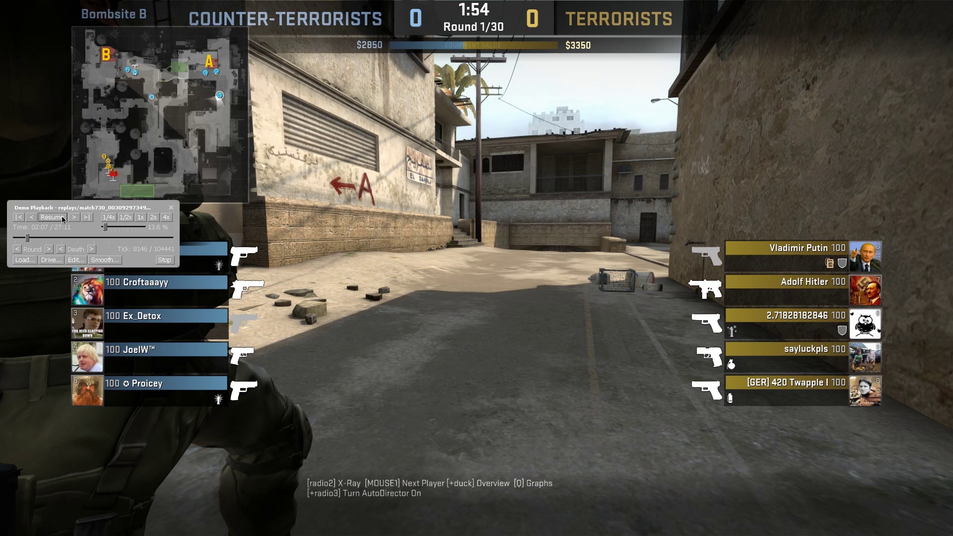
key("grave")
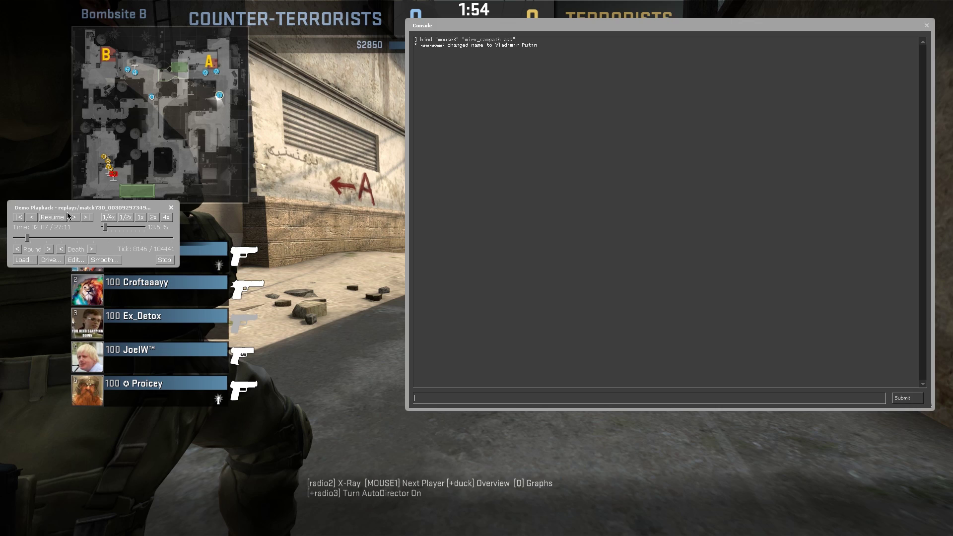
type("mirv")
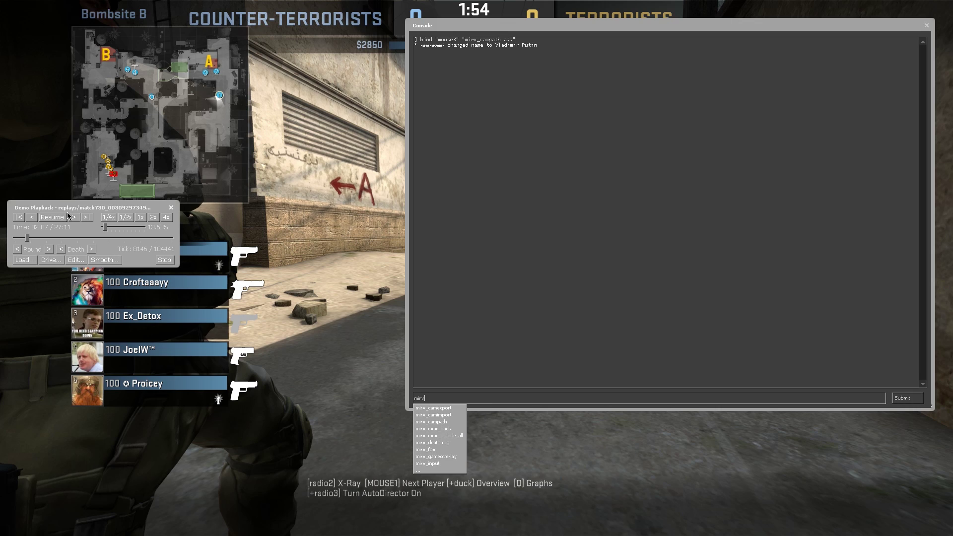
type("_camp")
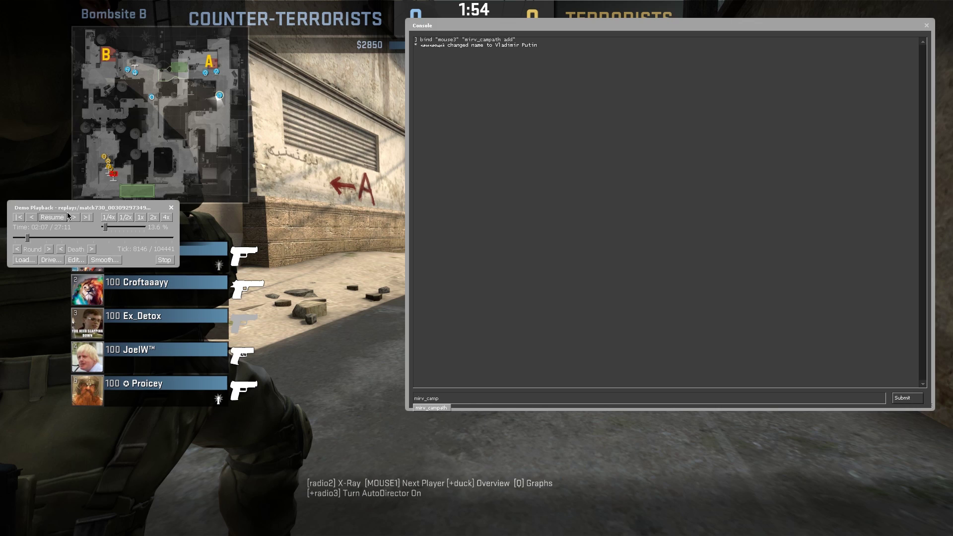
type("ath anabl")
key("BackSpace")
key("BackSpace")
key("BackSpace")
key("BackSpace")
key("BackSpace")
type("eneab")
key("BackSpace")
key("BackSpace")
key("BackSpace")
key("Return")
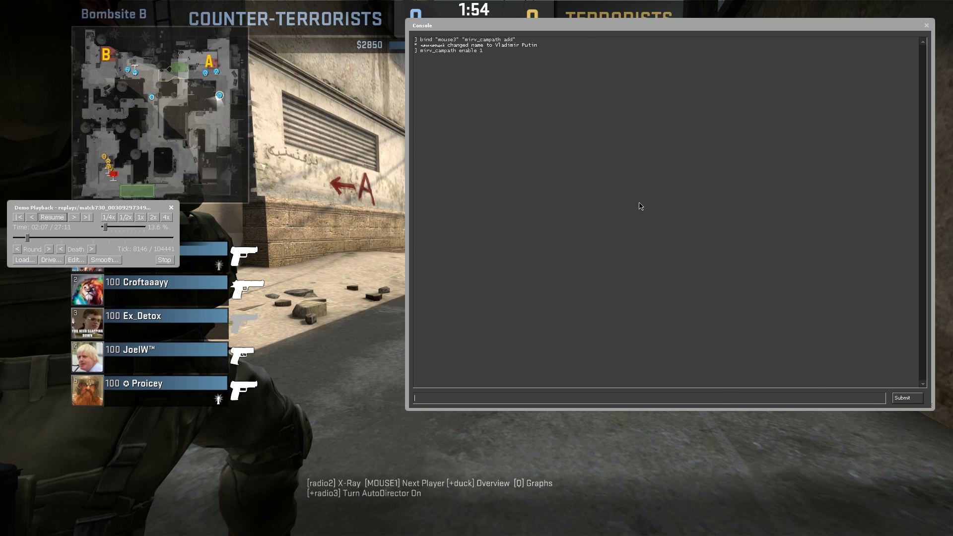
key("grave")
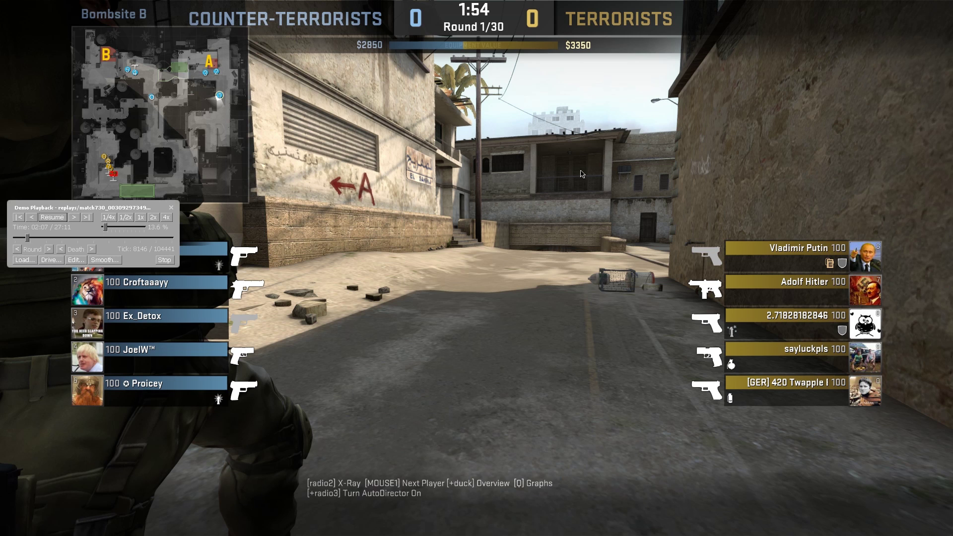
Rewind the demo to the start of the round.
left_click(18, 249)
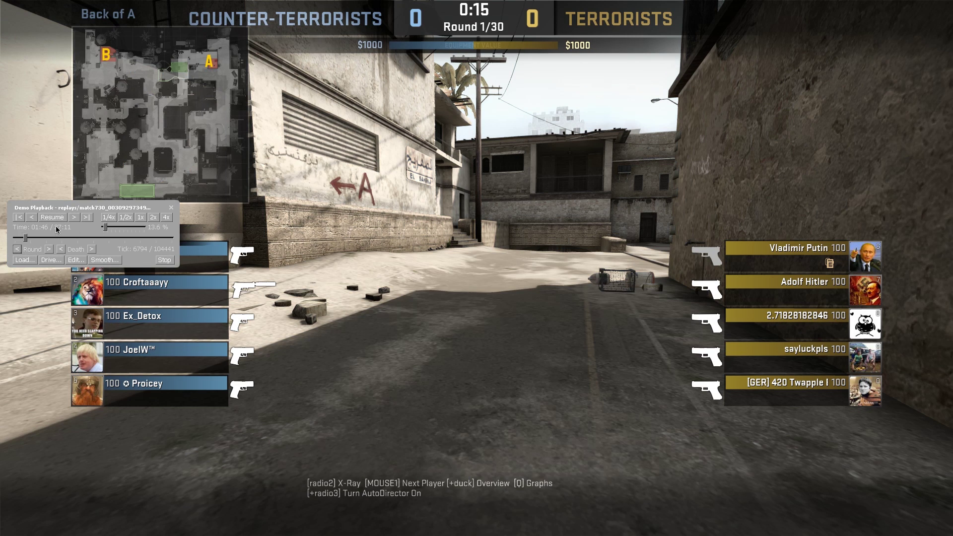
left_click(171, 208)
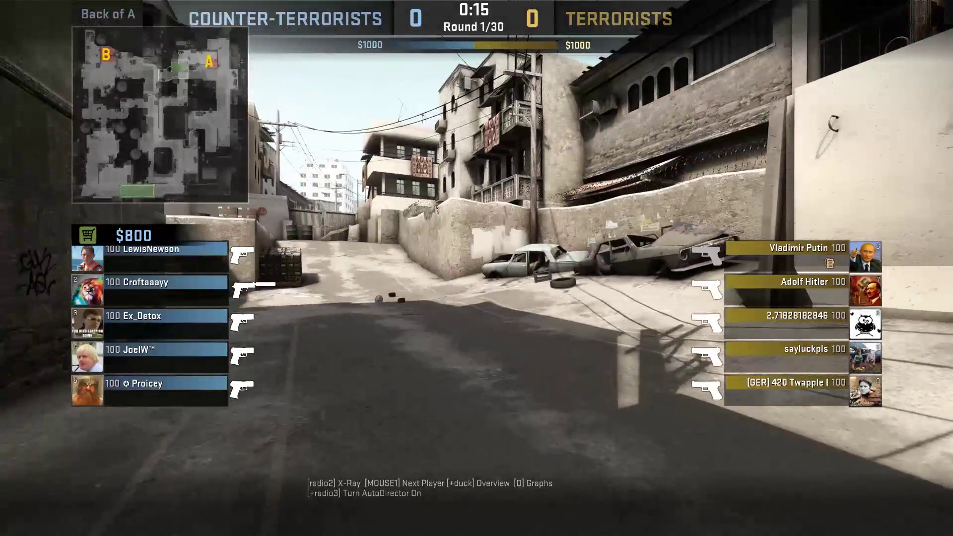
key("shift+F2")
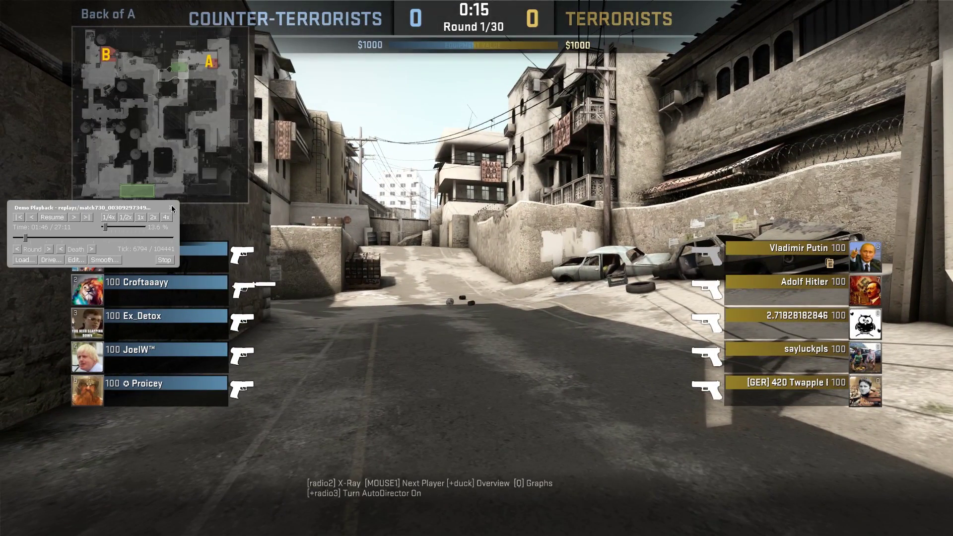
Hide the HUD with cl_draw_only_deathnotices 1 and cl_drawhud 0.
key("grave")
type("cl_draw")
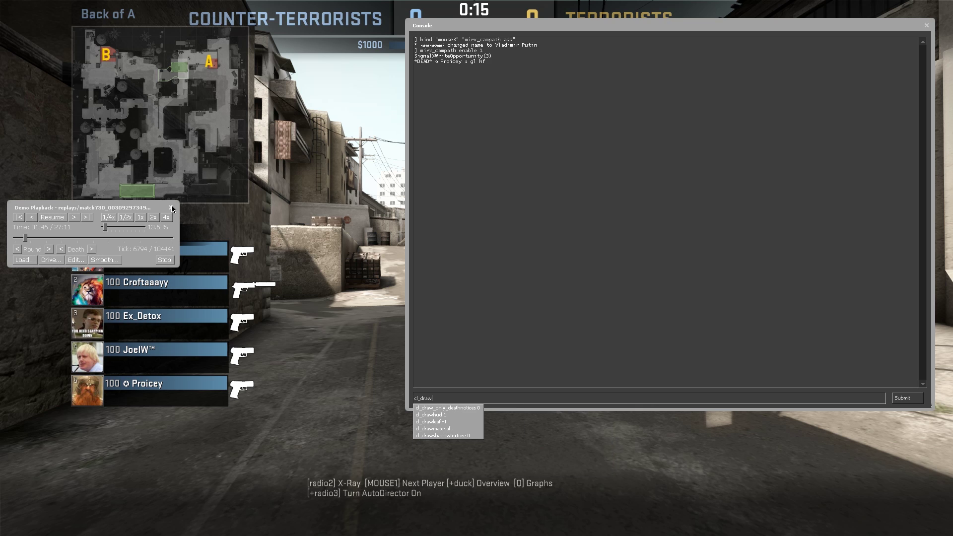
key("Tab")
type("1")
key("Return")
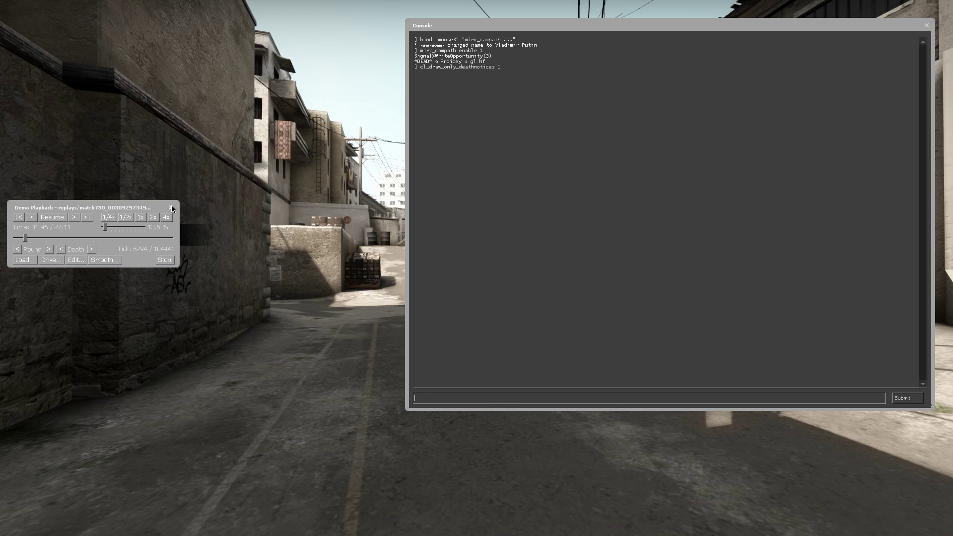
type("cl_drawhud ")
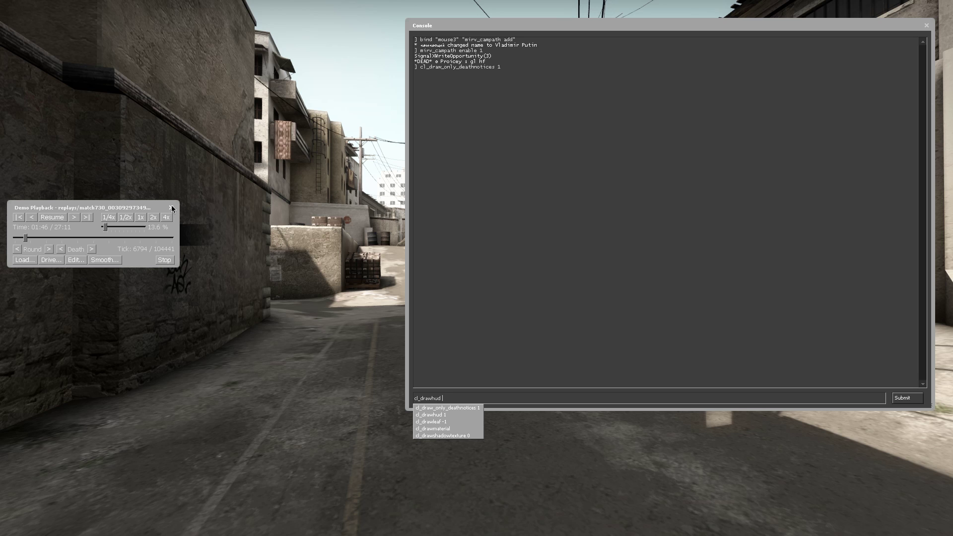
type("0")
key("Return")
key("grave")
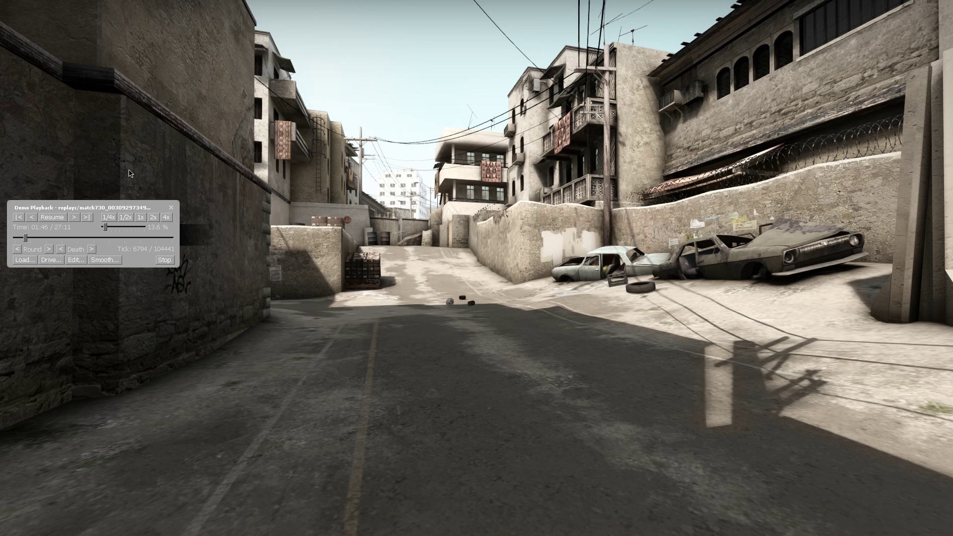
Resume playback along the camera path and raise the speed to 400%.
left_click(53, 218)
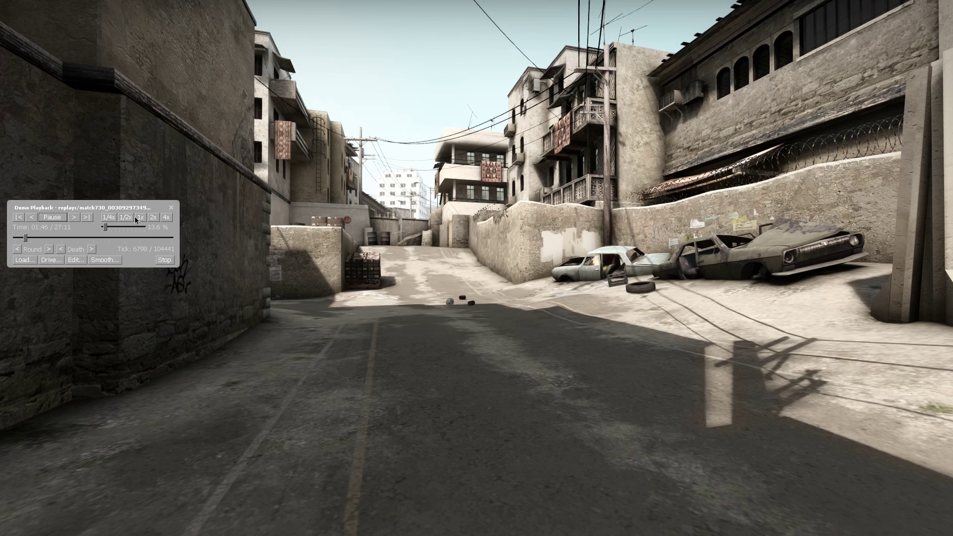
left_click(171, 209)
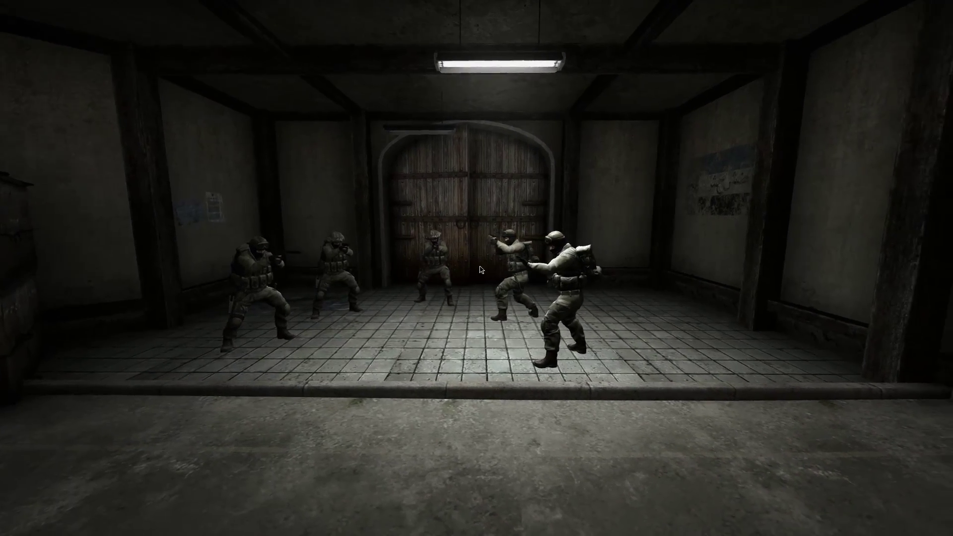
key("shift+F2")
left_click(166, 217)
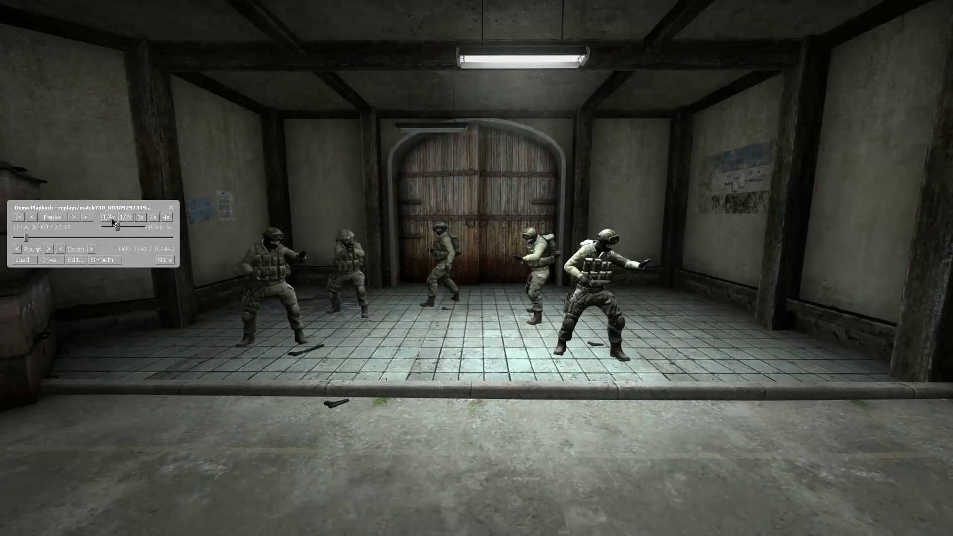
left_click(171, 207)
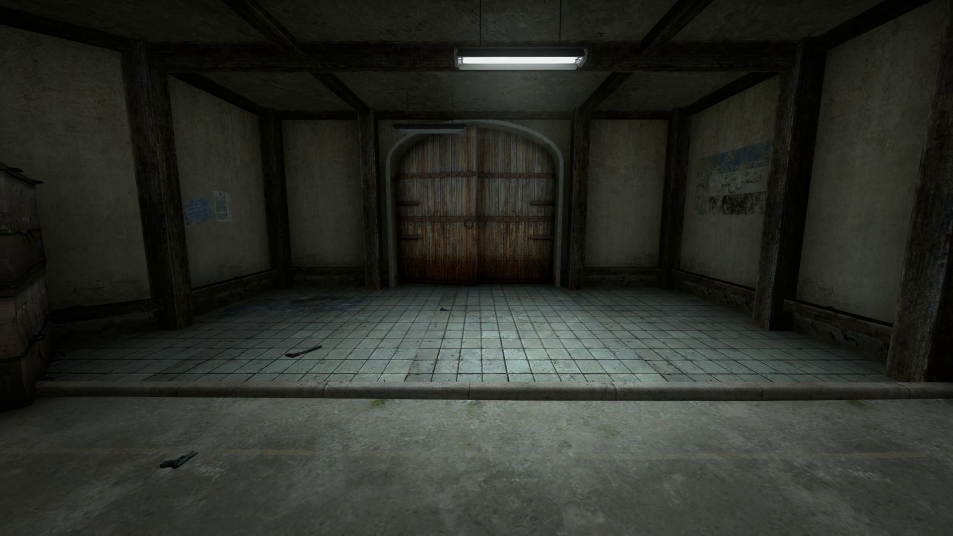
Reopen the Demo Playback controls once the camera reaches the dim tiled room.
key("shift+F2")
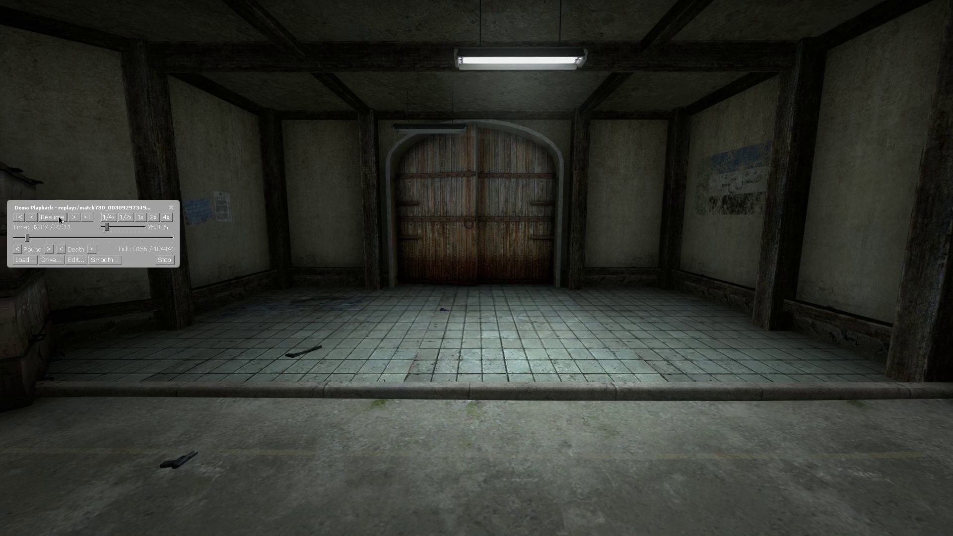